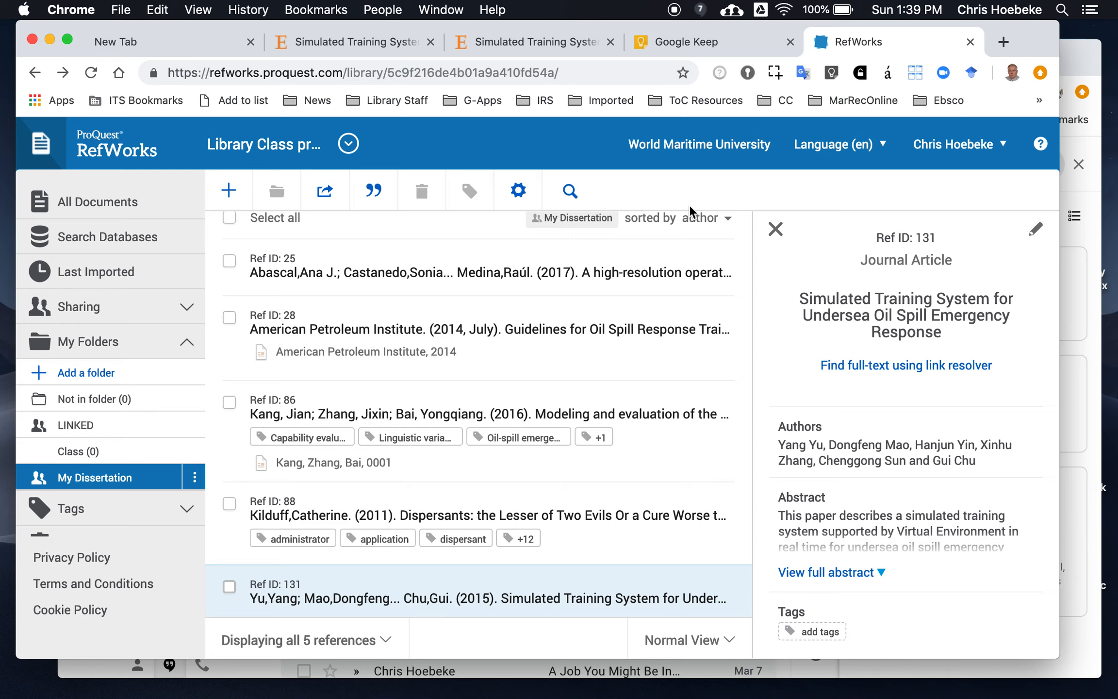
Review the title page and abstract of the Simulated Training System article in the PDF reader tab
click(547, 43)
scroll(553, 199, up, 20)
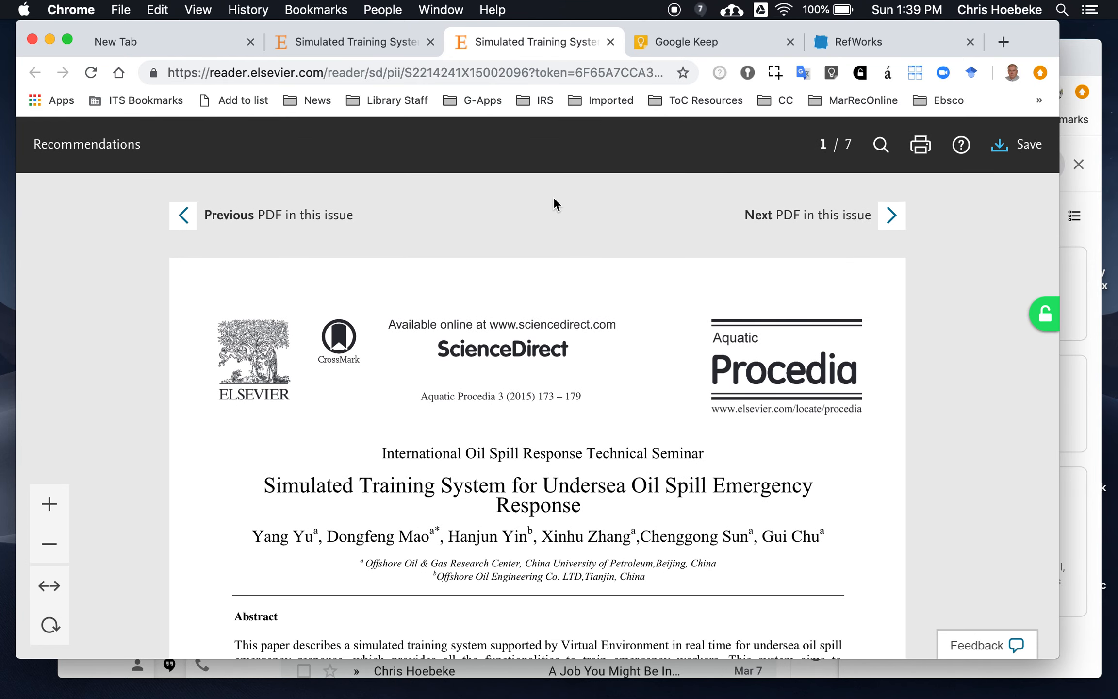
scroll(554, 202, down, 8)
scroll(554, 198, down, 6)
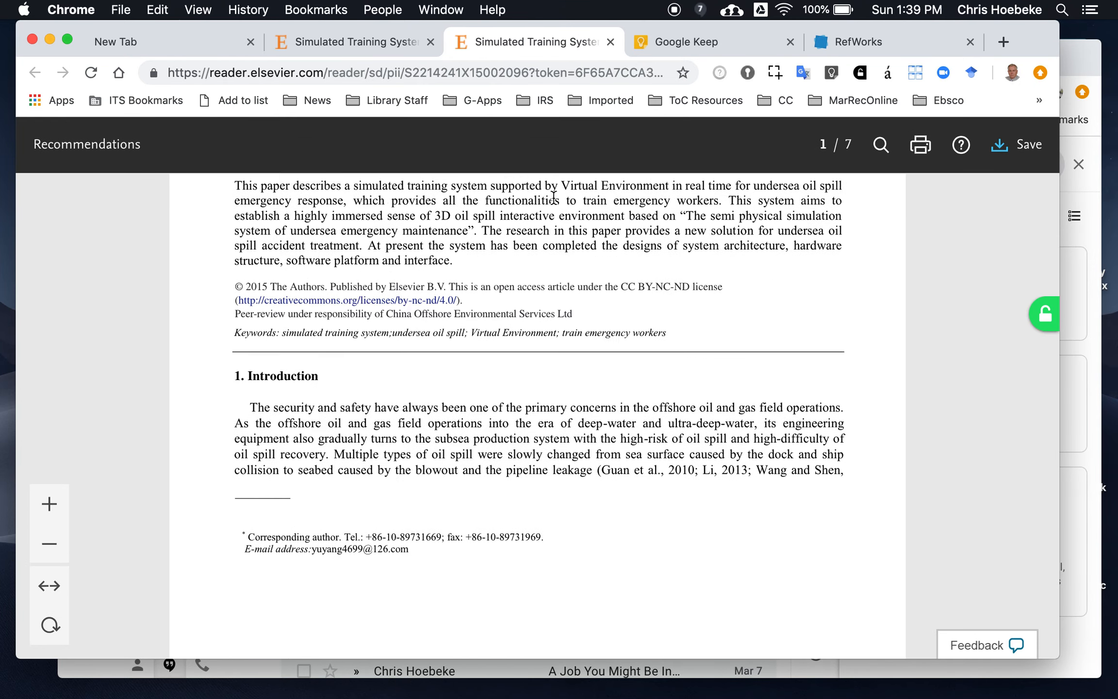
scroll(553, 198, up, 14)
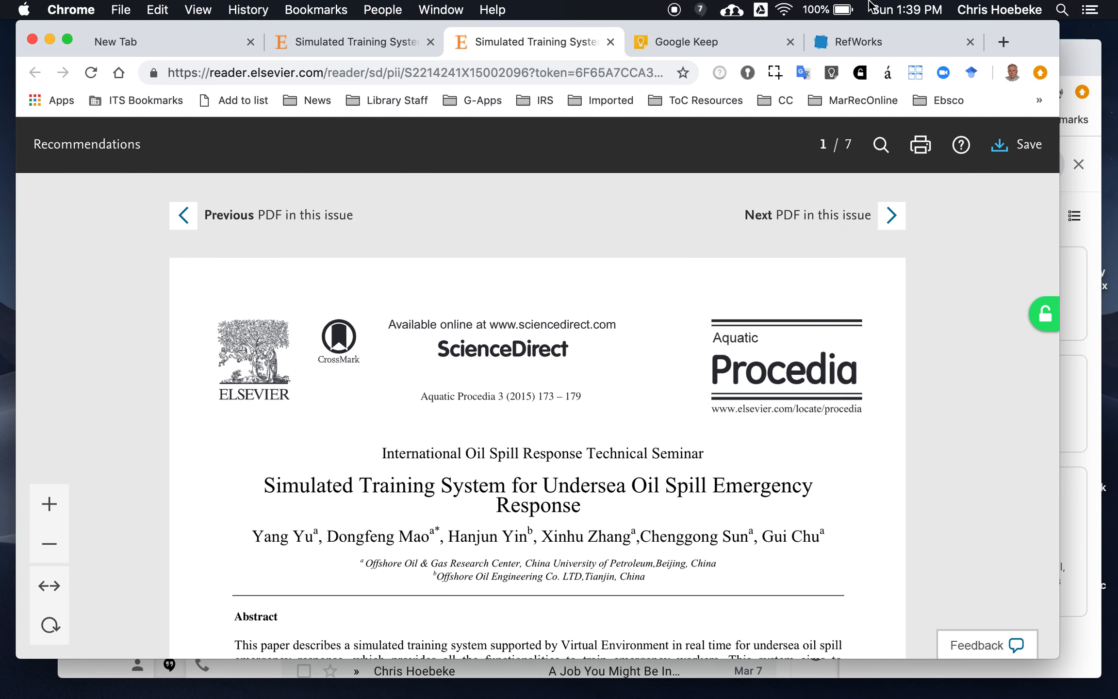
Open reference 131 for editing in RefWorks, review its fields, and cancel without saving
click(865, 41)
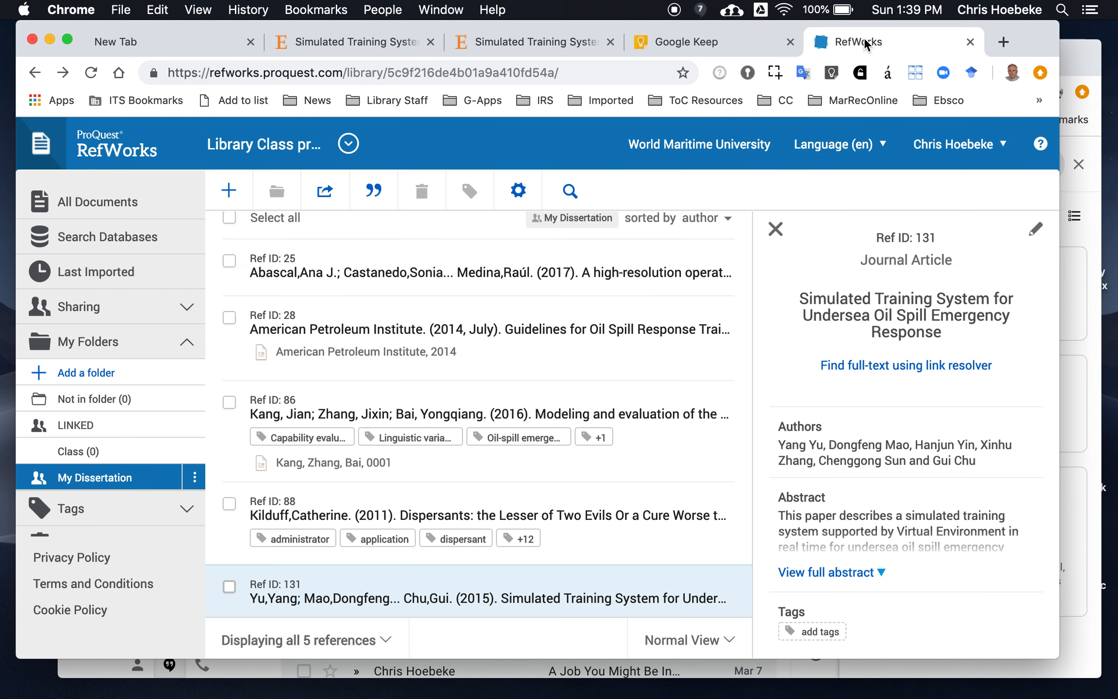
click(1034, 241)
scroll(838, 444, down, 3)
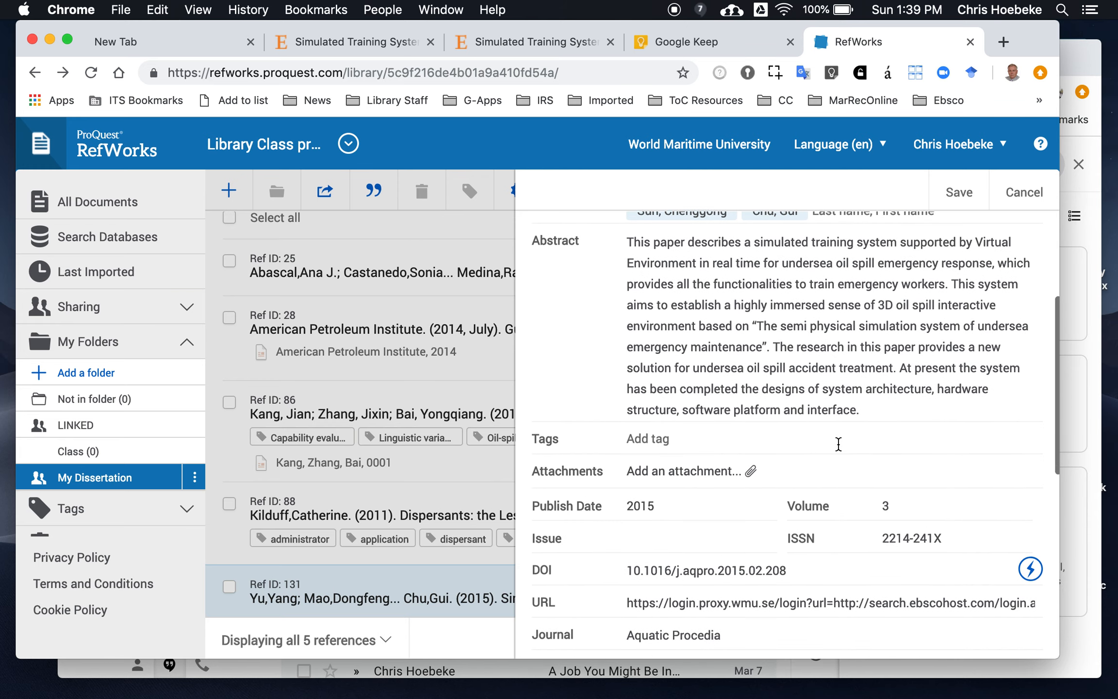
scroll(837, 444, up, 4)
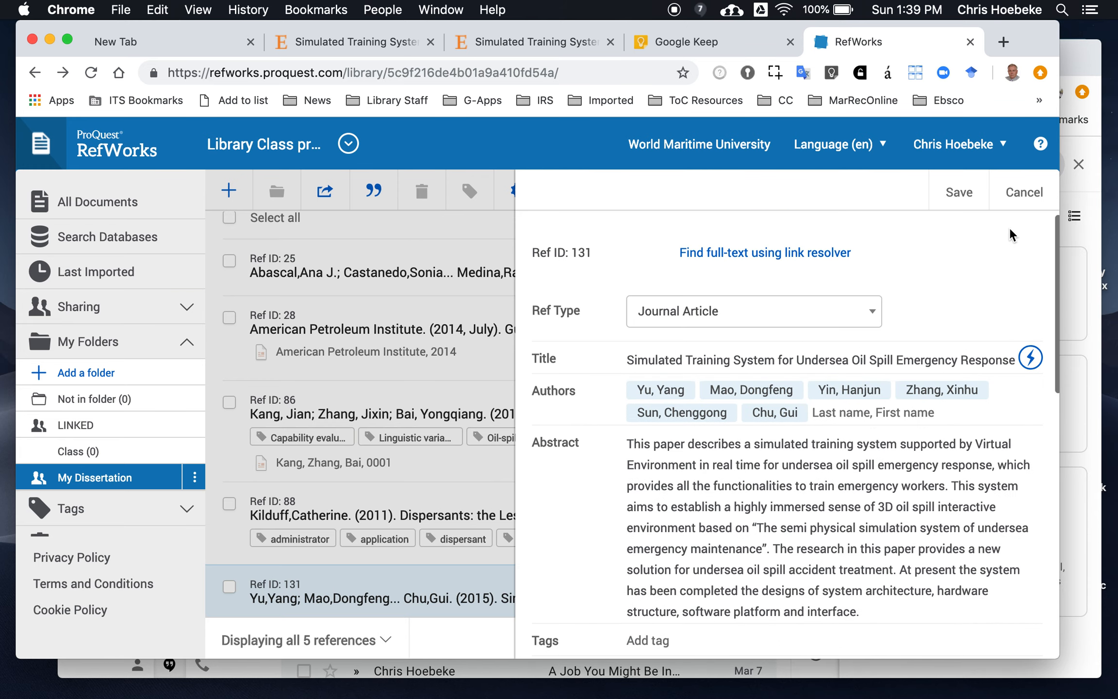
click(1022, 193)
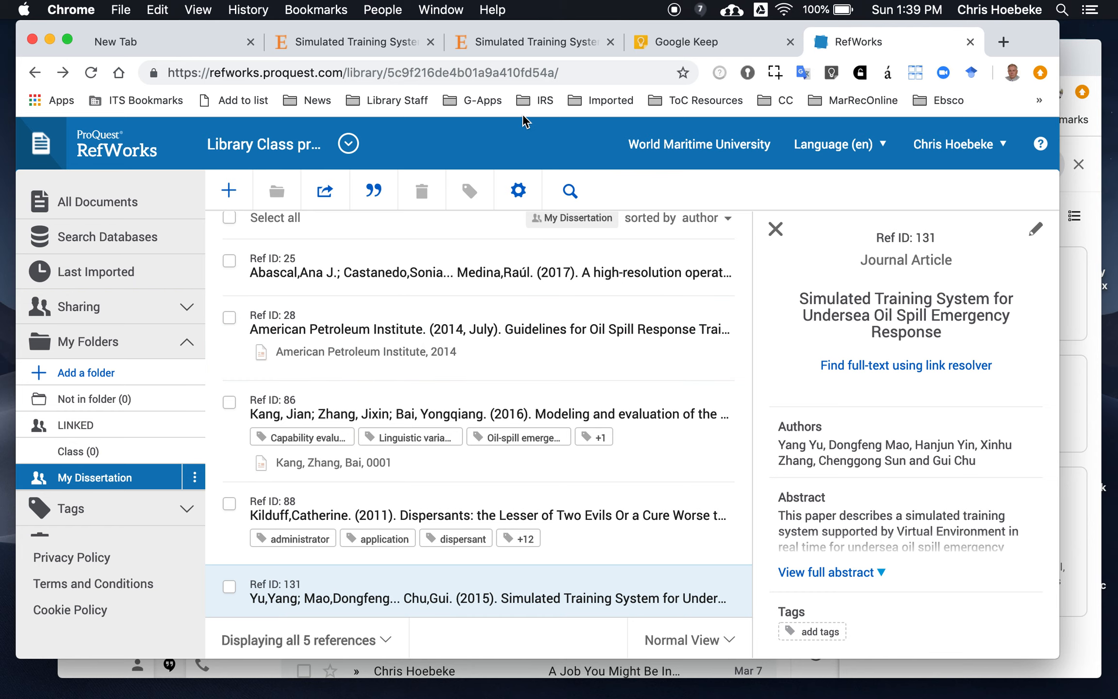
Close the duplicate ScienceDirect article tab
click(507, 37)
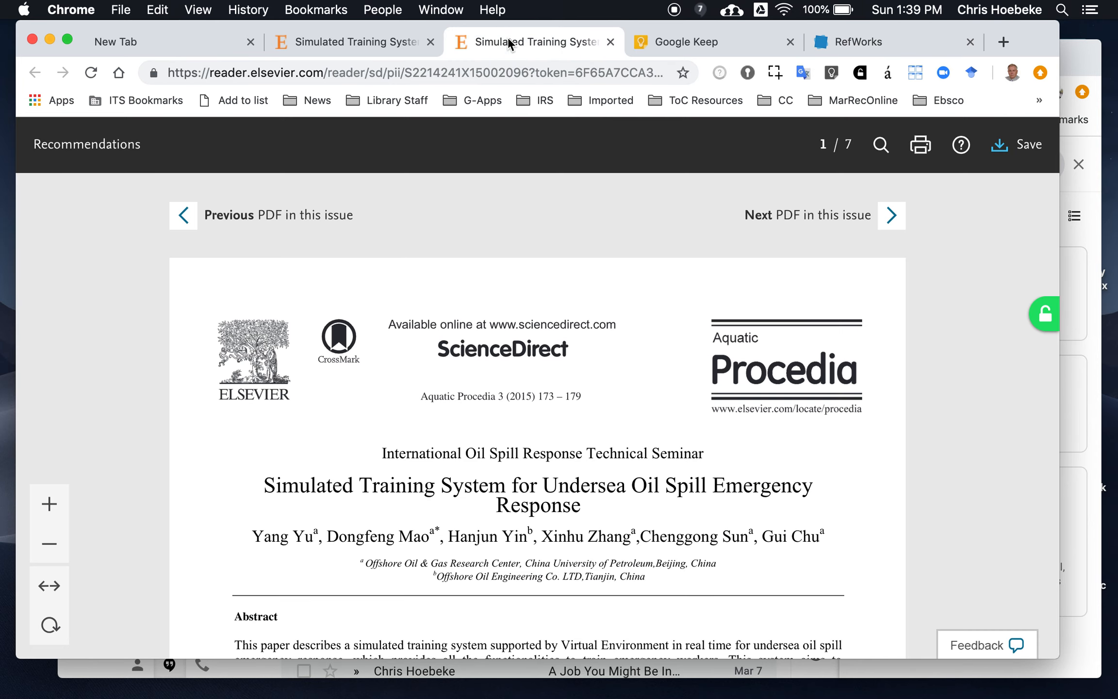
click(399, 39)
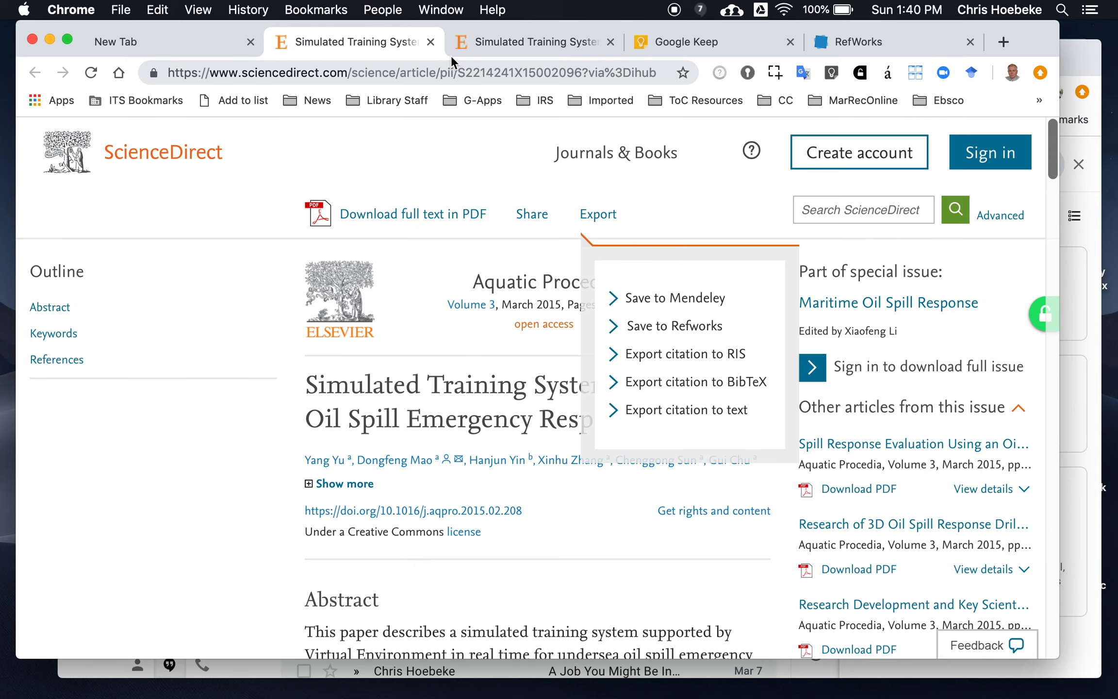
click(431, 43)
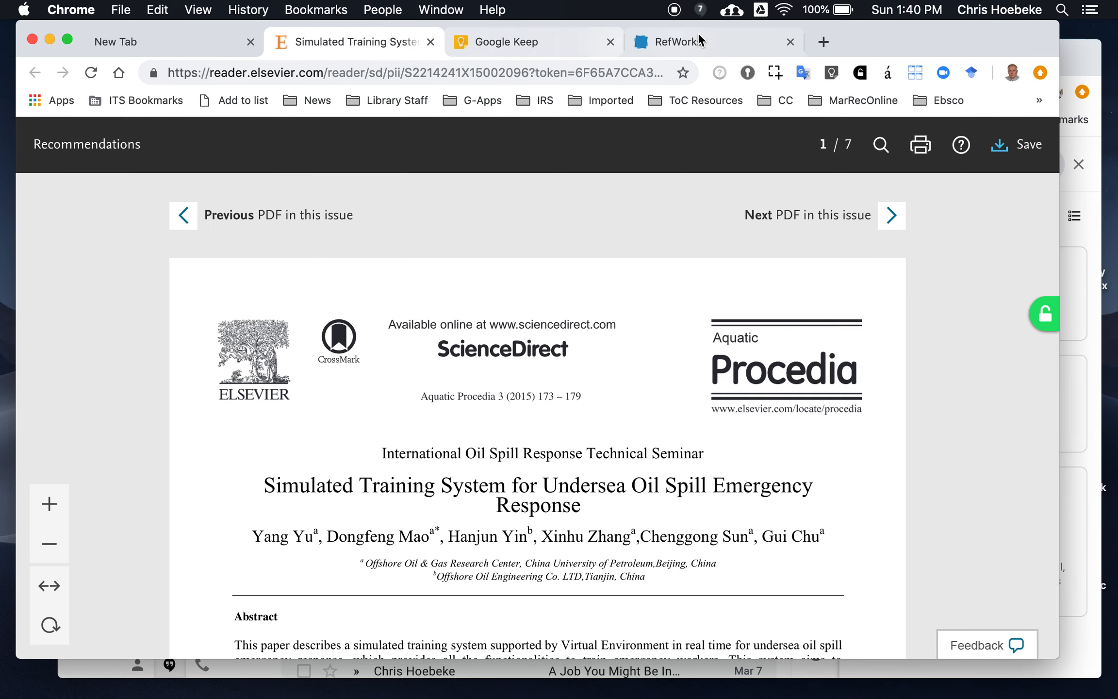
click(694, 35)
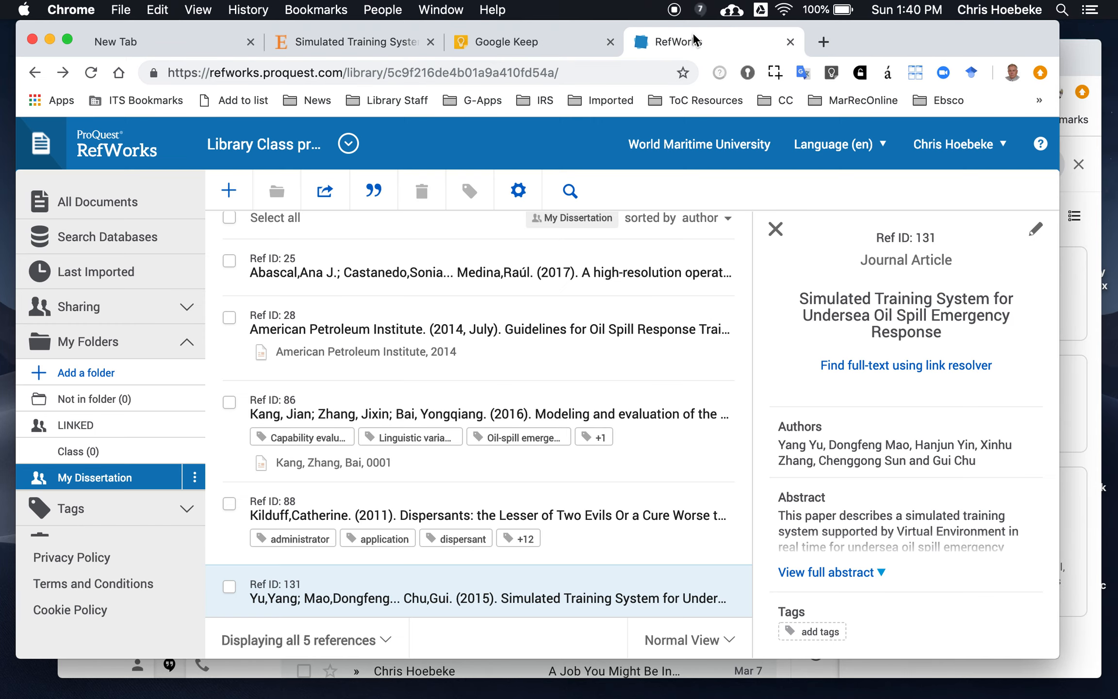
click(474, 40)
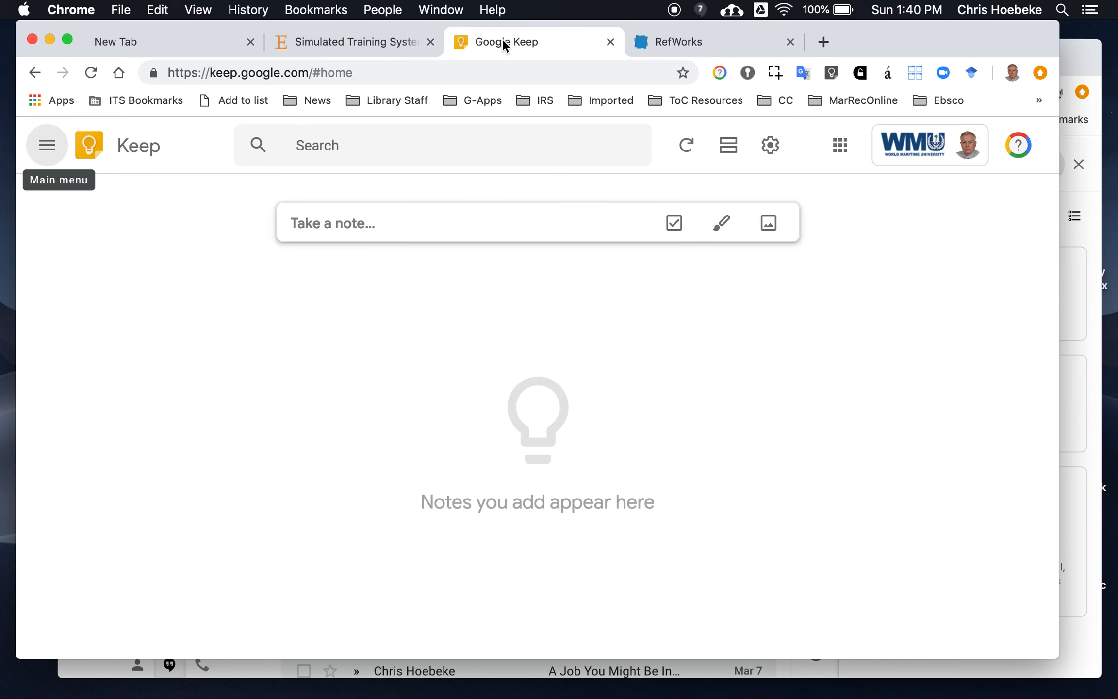
click(657, 39)
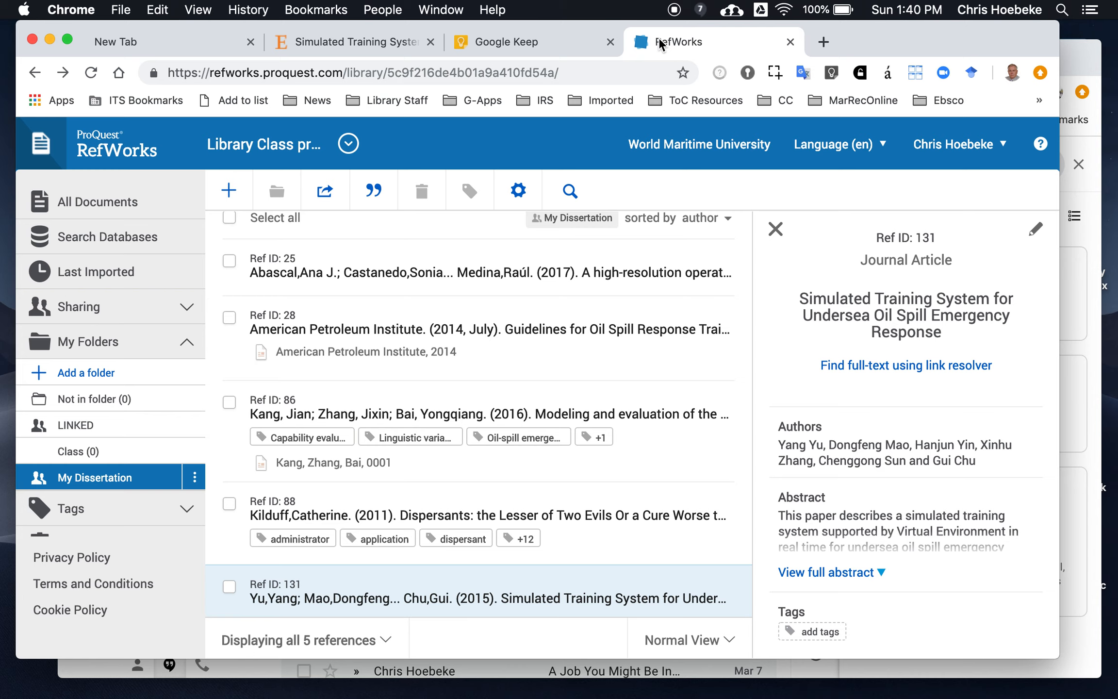
Select reference 131, create its bibliography in APA 6th style, and copy it to the clipboard
click(232, 588)
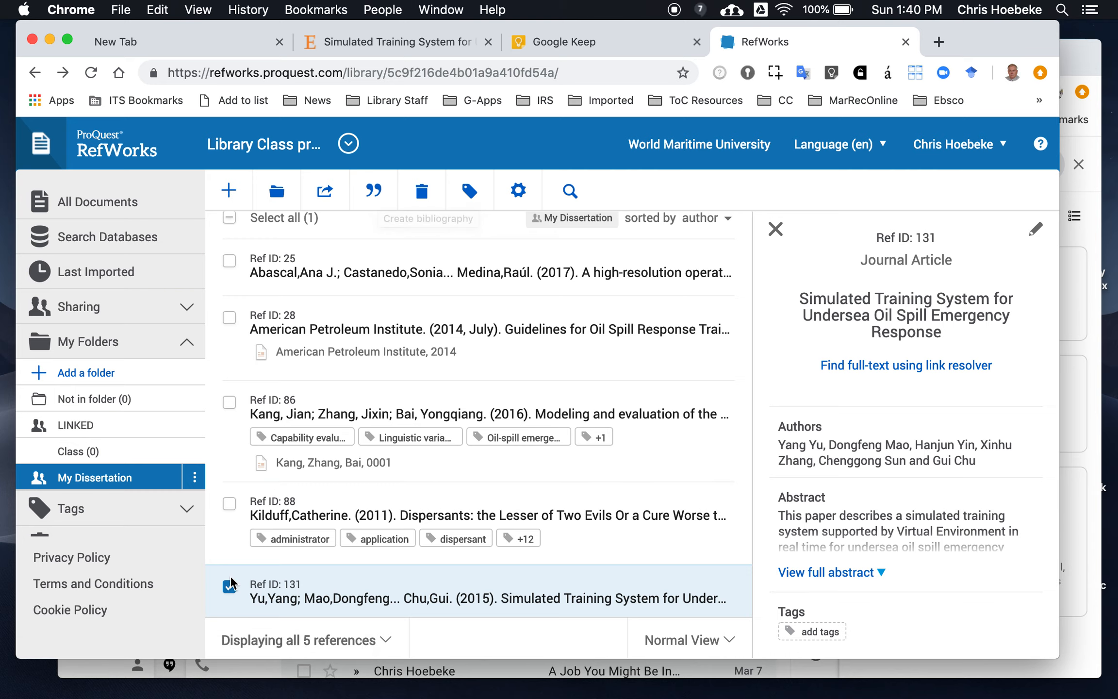
click(374, 191)
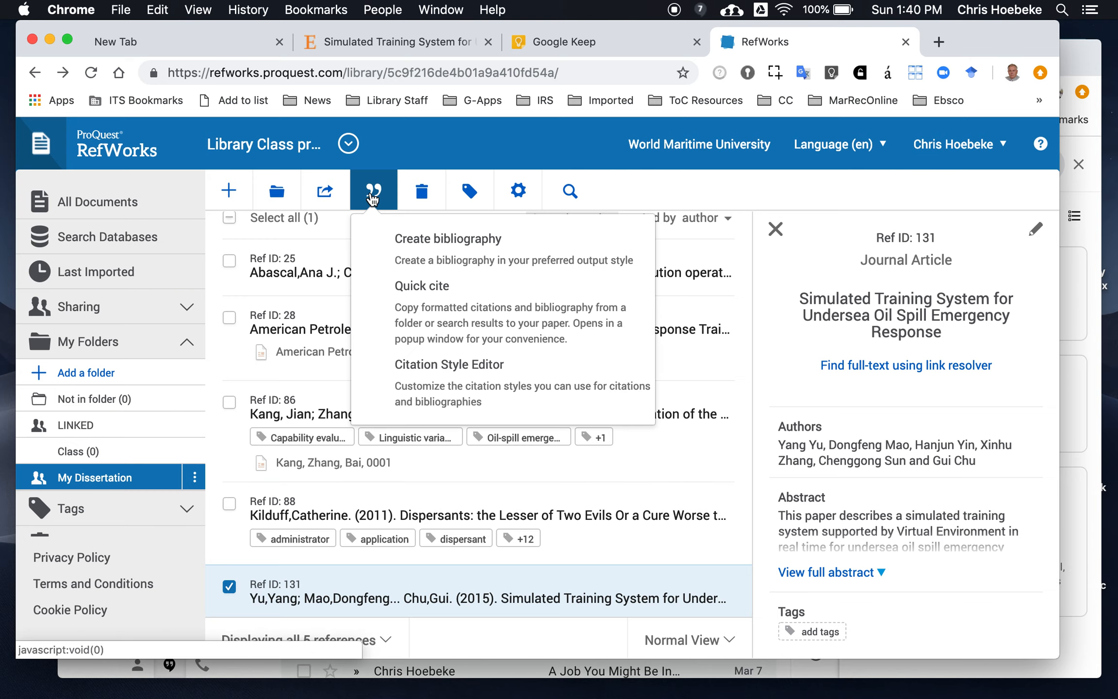
click(423, 259)
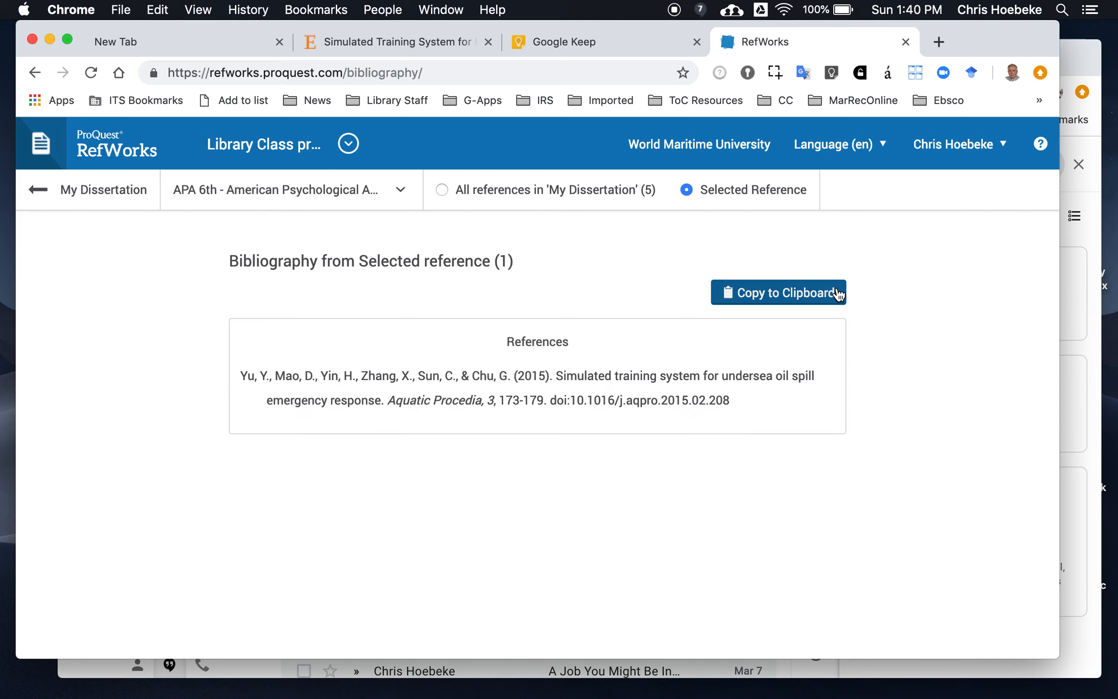
click(795, 294)
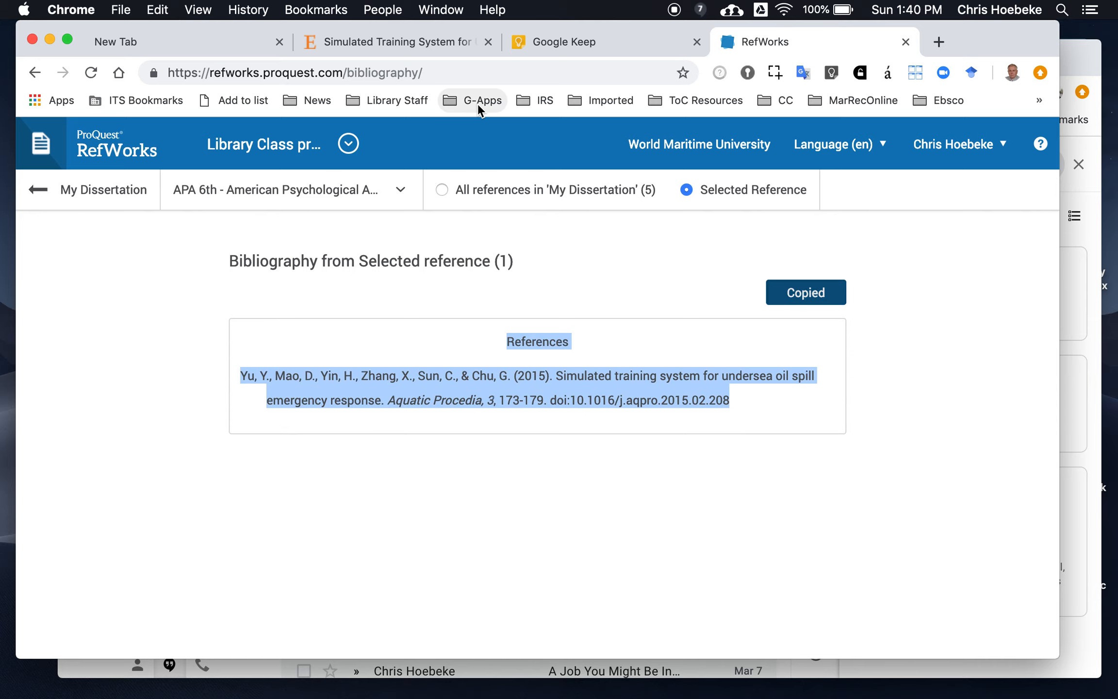
In Google Keep, create a new note with the pasted citation and title it Source
click(586, 43)
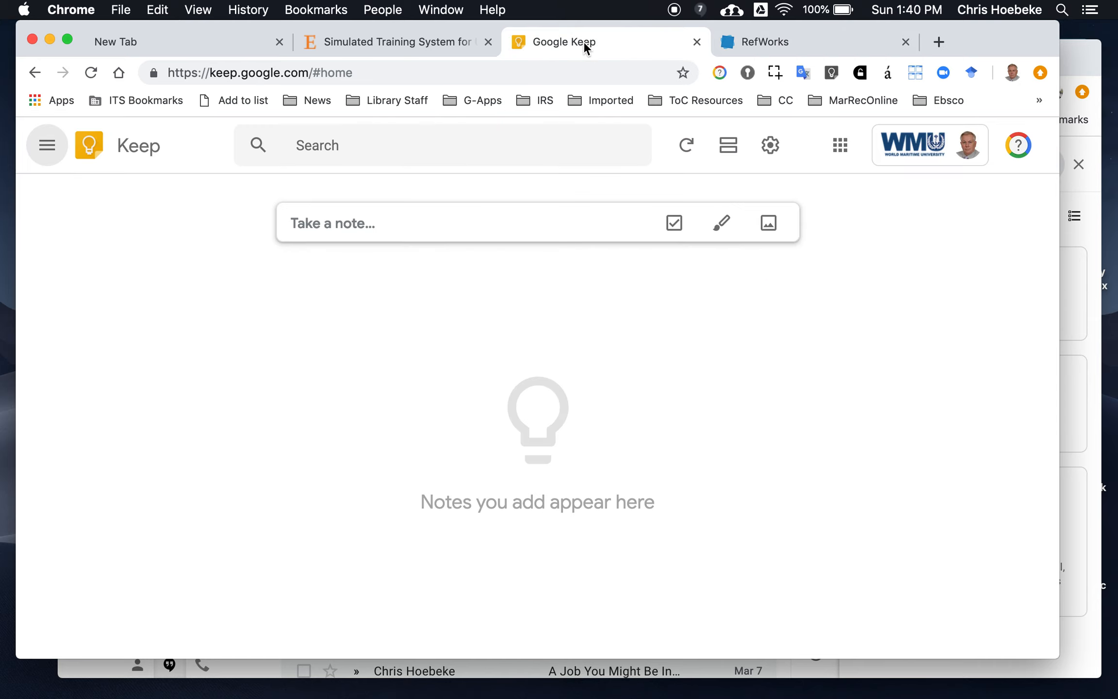
click(445, 219)
key(super+v)
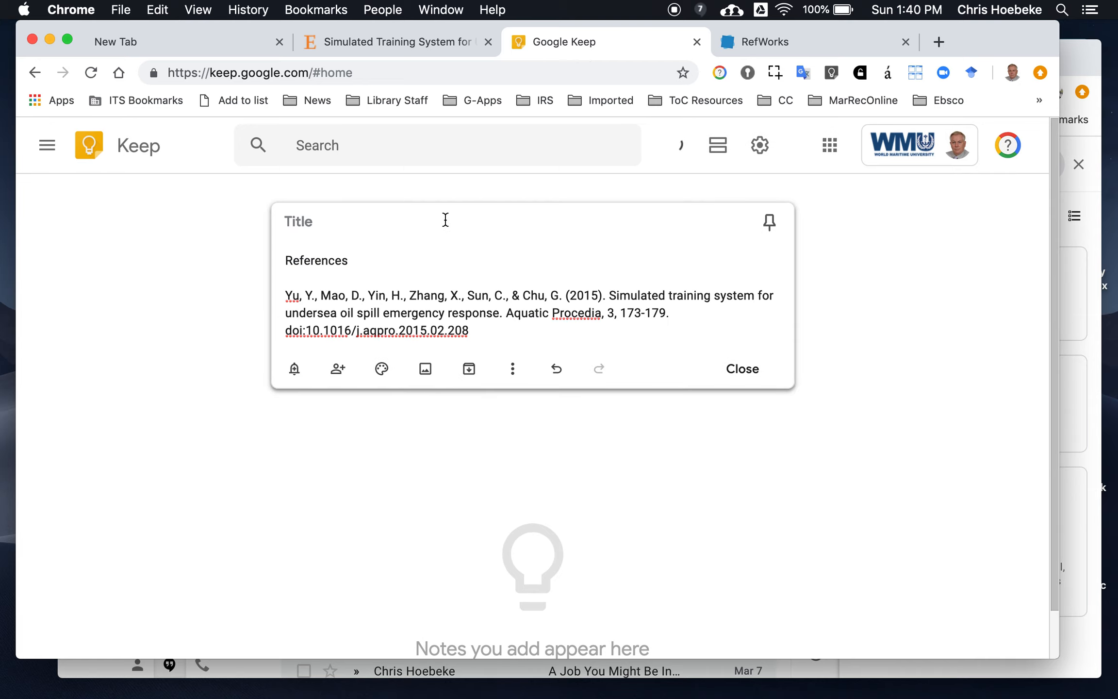
click(444, 219)
text(Source)
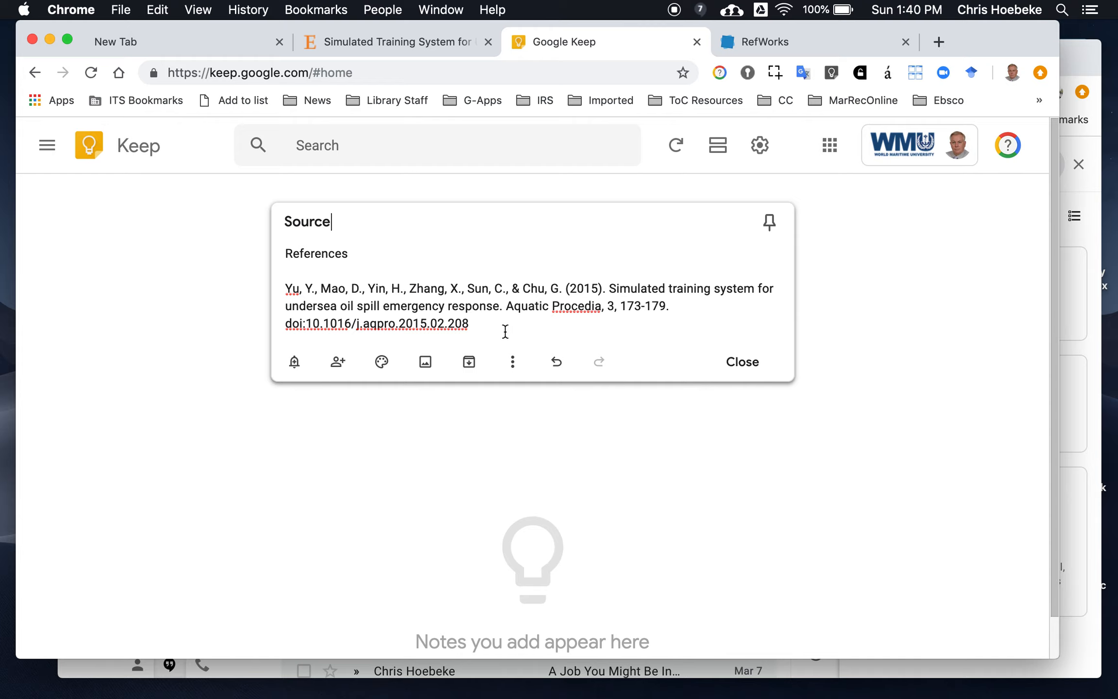
Return from the bibliography to the My Dissertation reference list in RefWorks
click(791, 38)
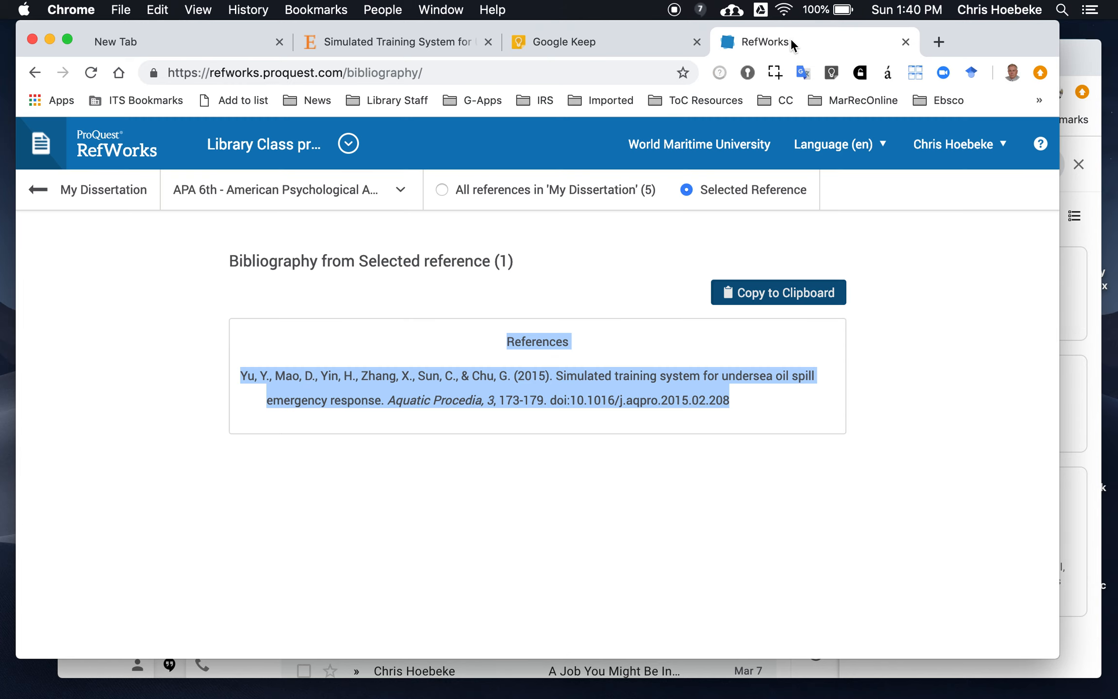
click(78, 206)
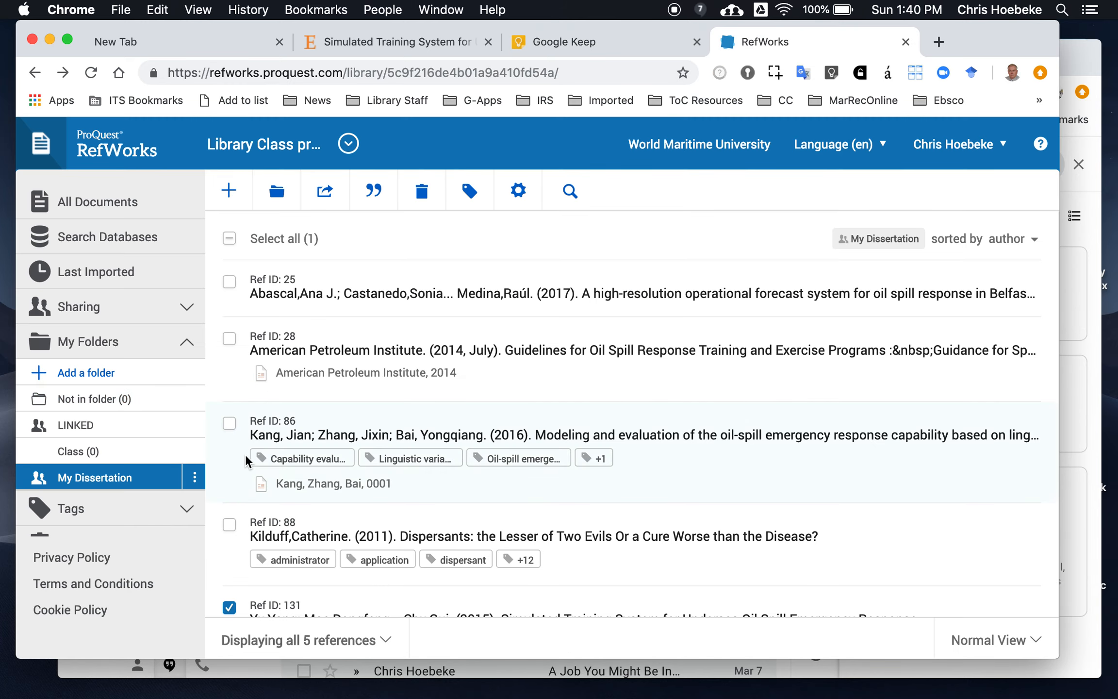
scroll(244, 456, down, 1)
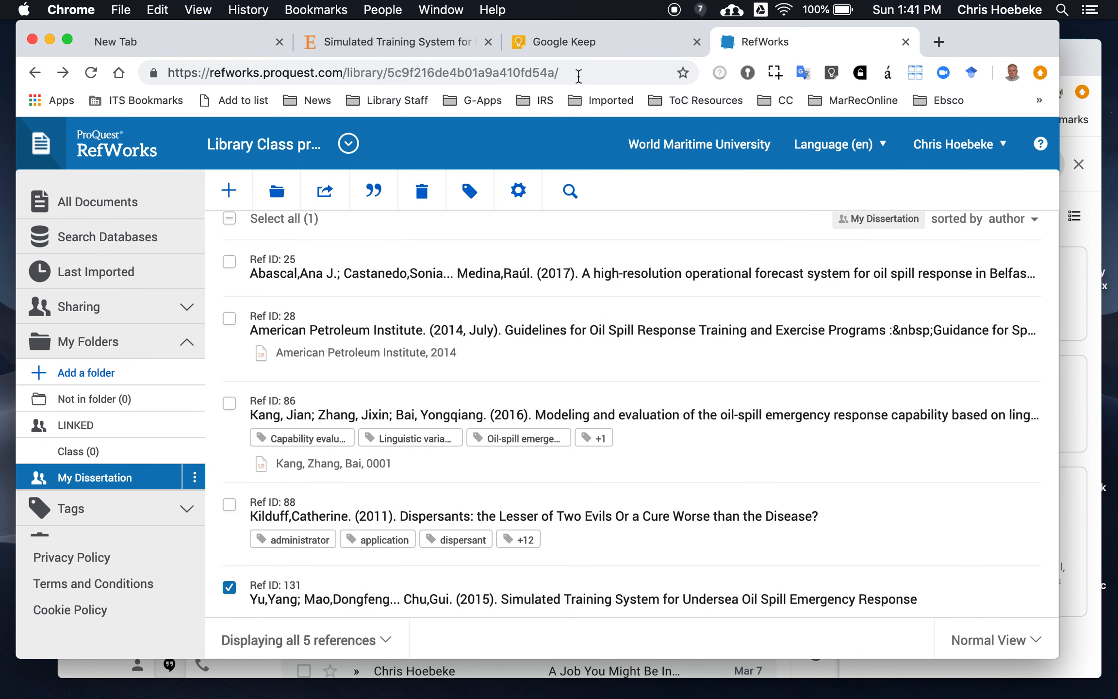
Add a new label .ref_131 (Yu, 2015) to the Source note in Google Keep
click(576, 37)
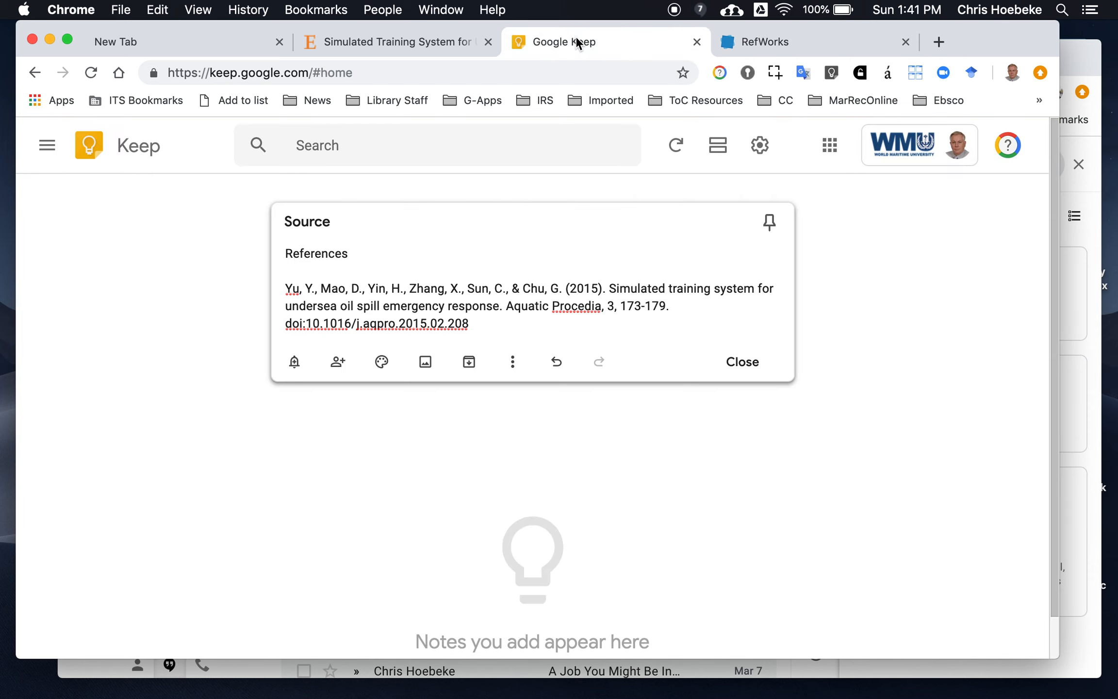
click(513, 364)
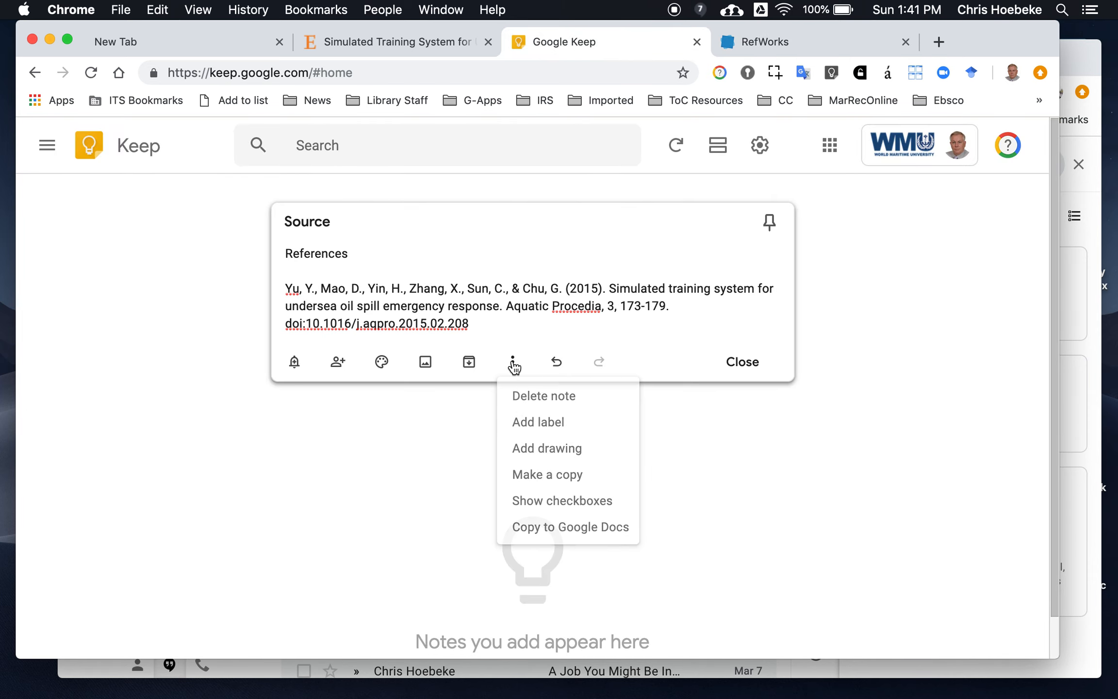
click(531, 423)
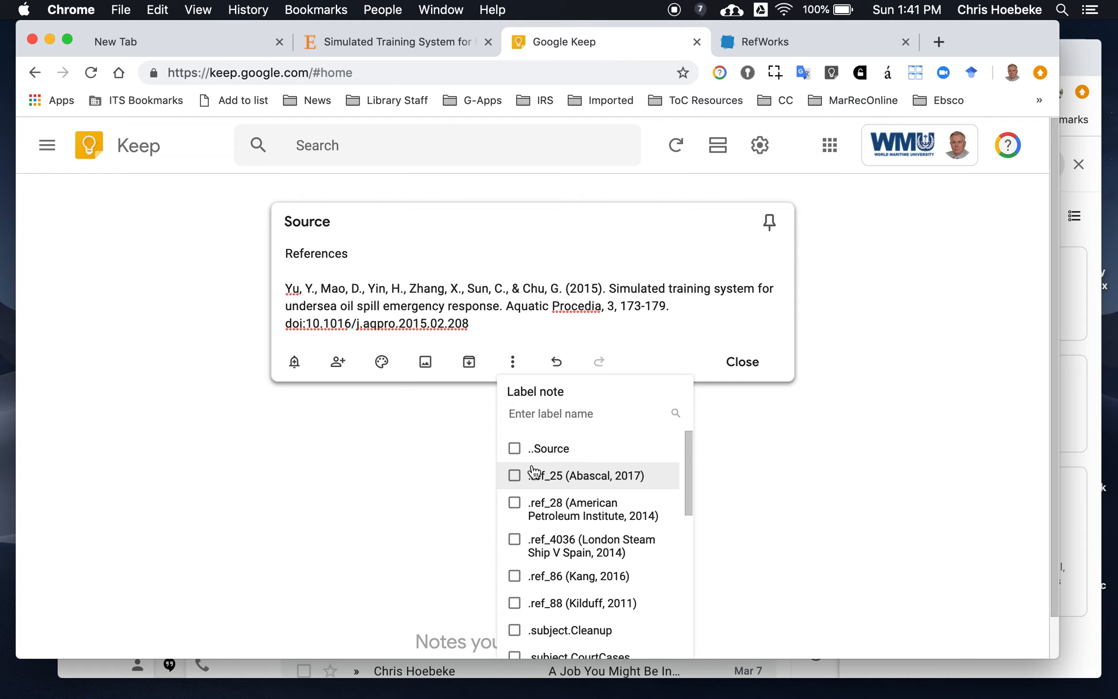
text(.)
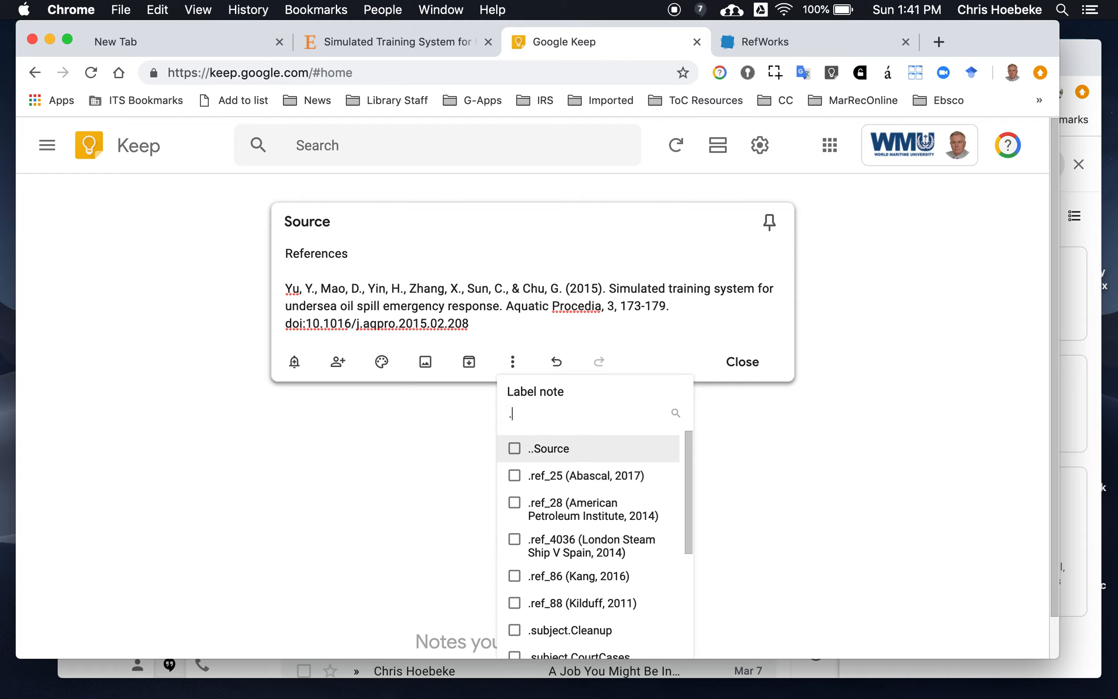
text(ref)
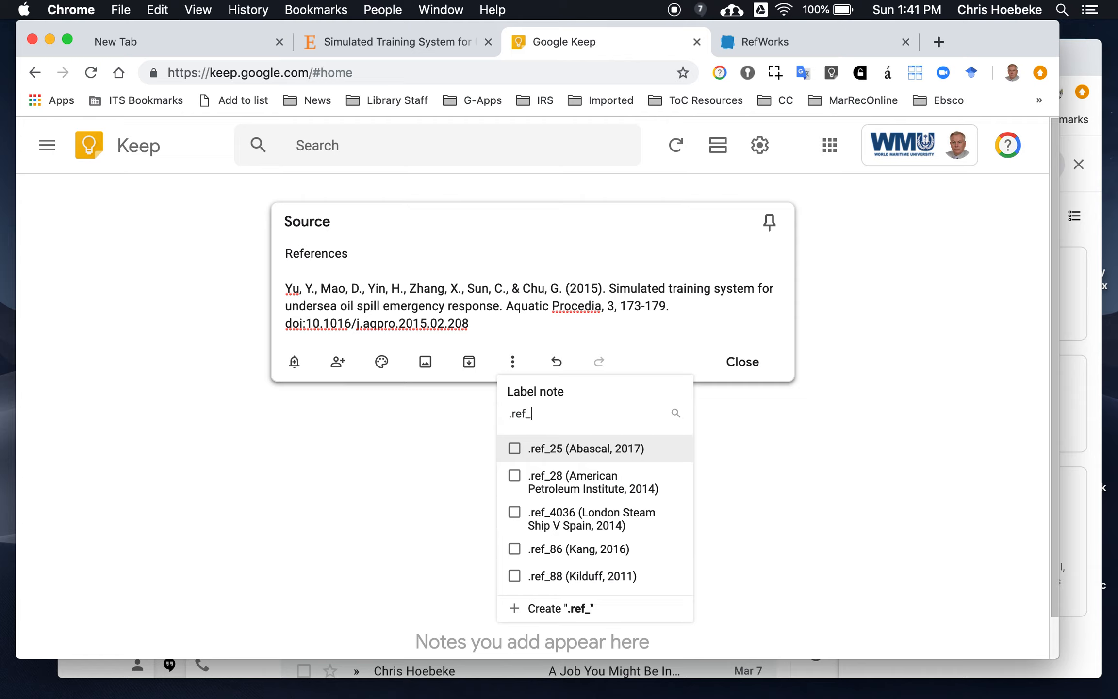
text(_131 ()
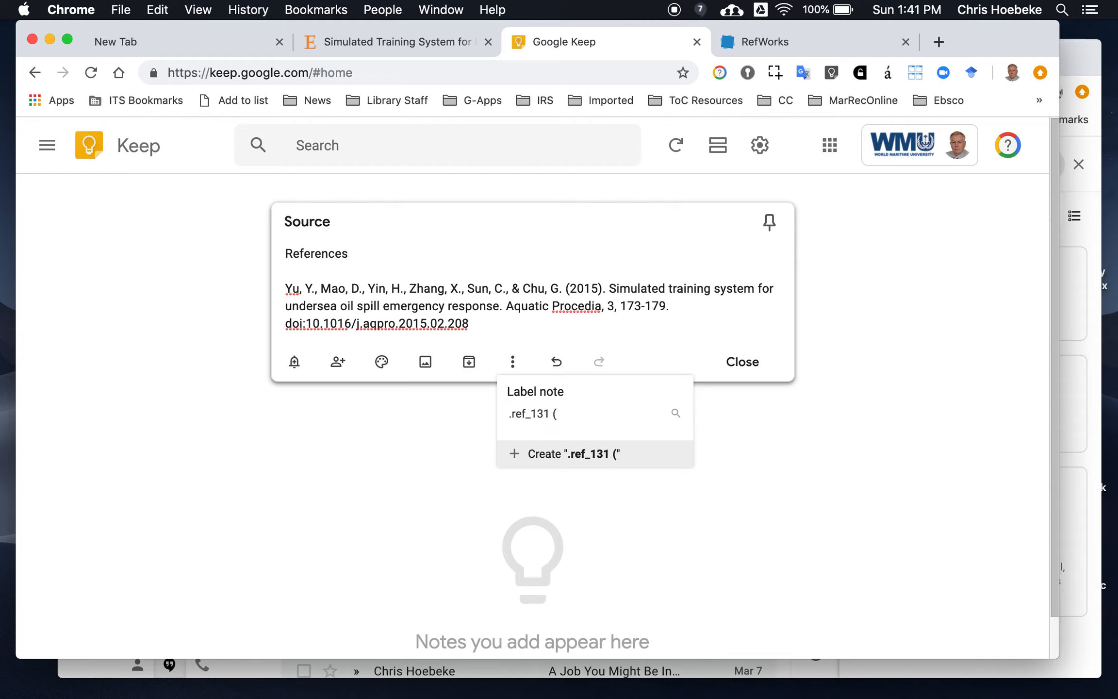
text(Yu)
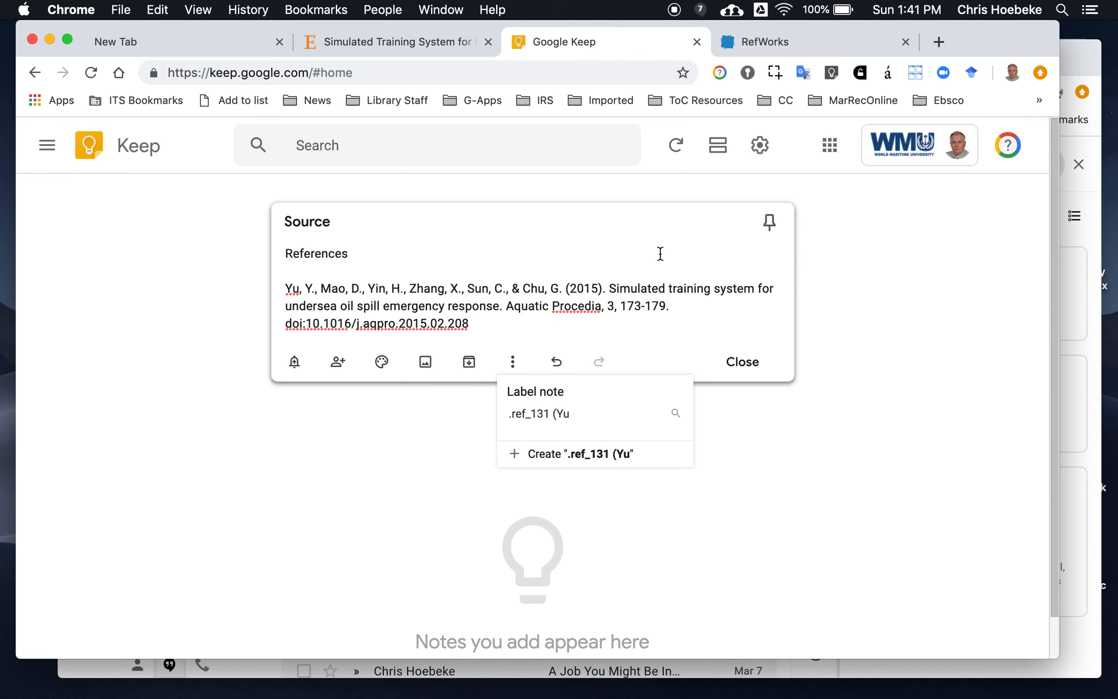
click(783, 41)
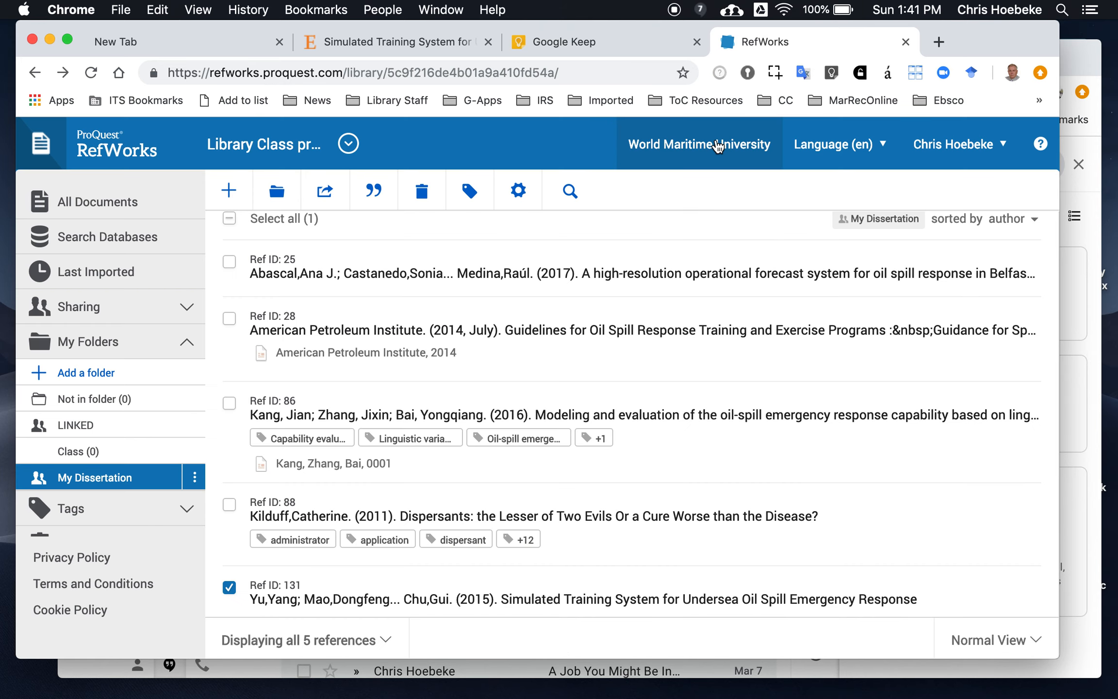
click(534, 38)
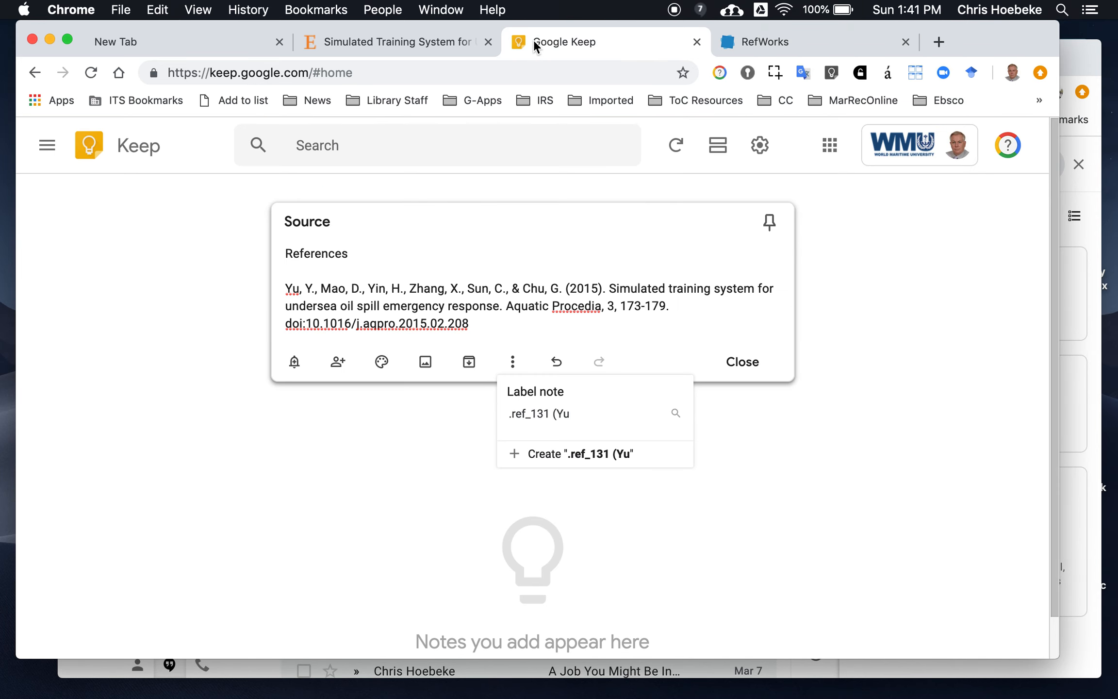
text(, 2015))
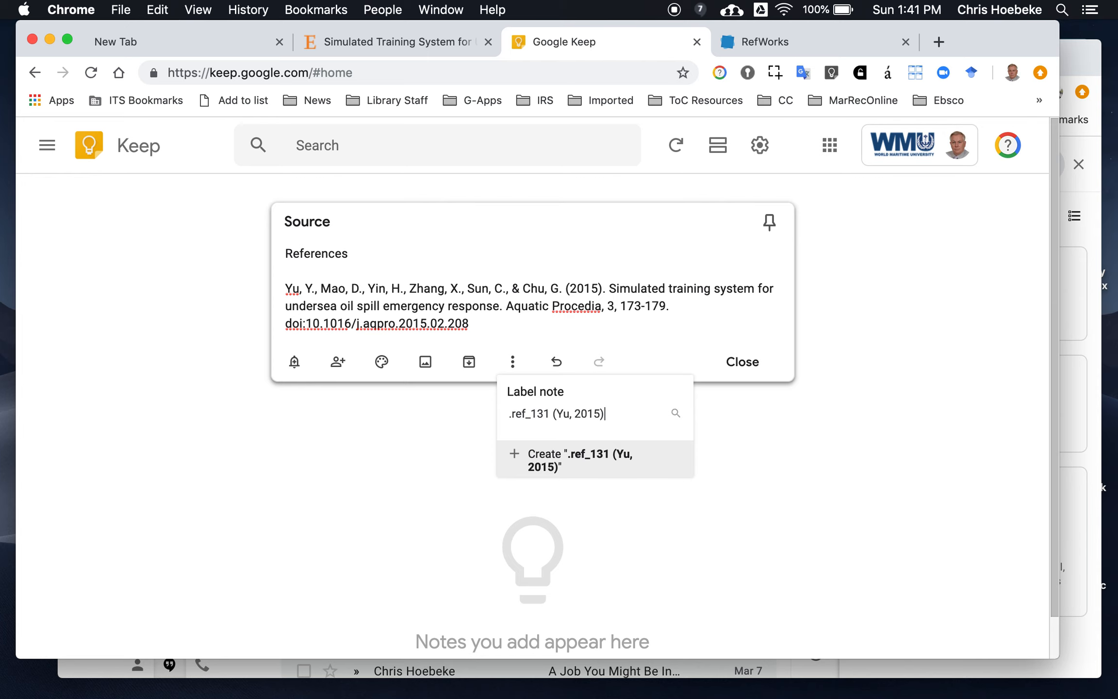
key(Return)
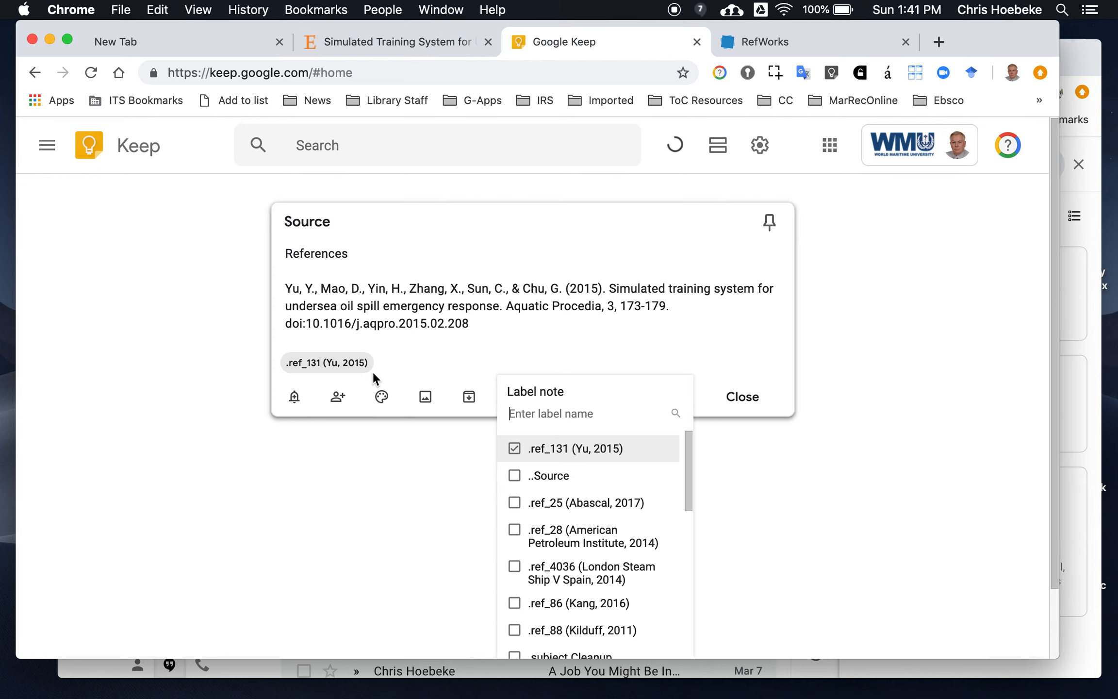
click(771, 43)
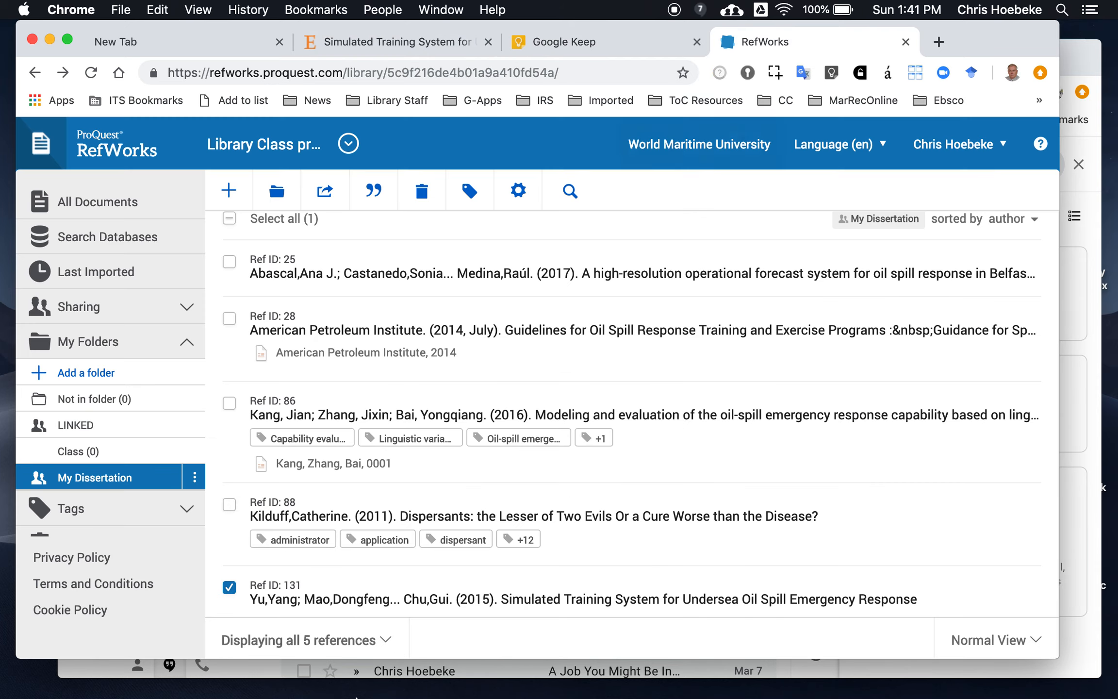
Add the existing ..Source label to the Source note in Google Keep and close the note
click(601, 36)
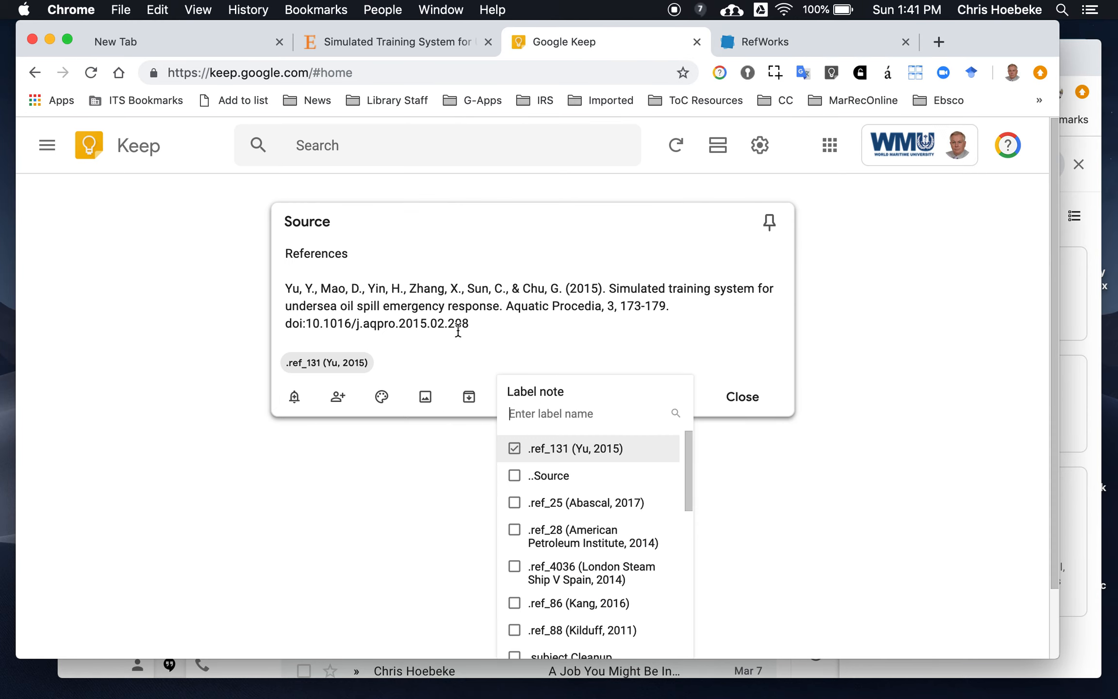
click(424, 369)
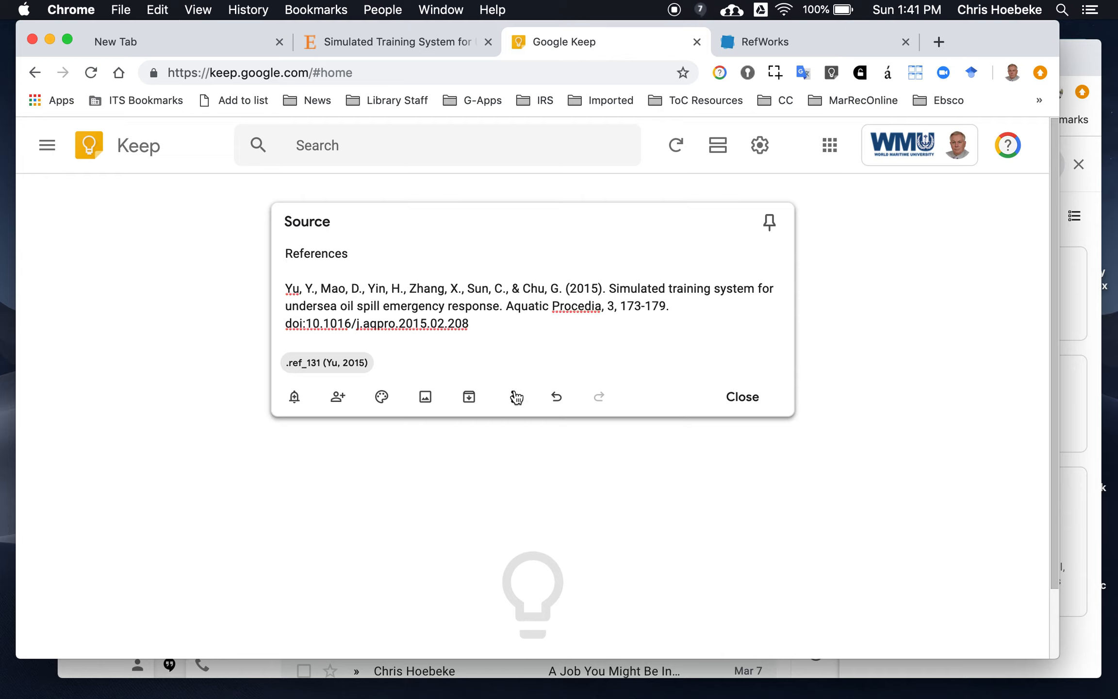
click(515, 397)
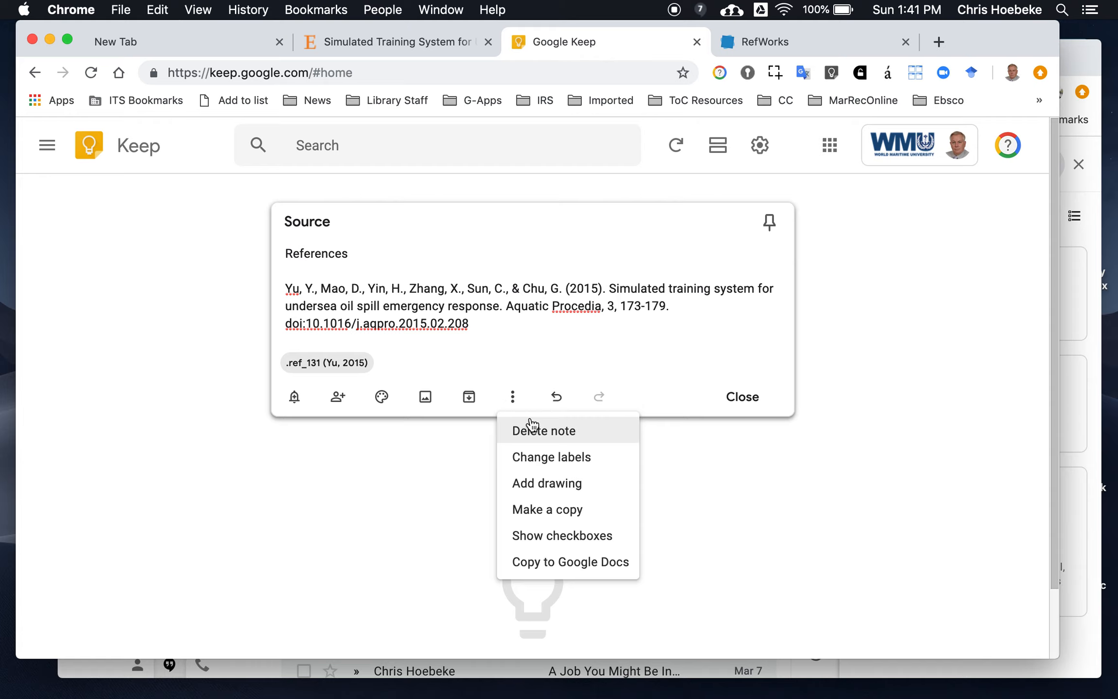
click(538, 464)
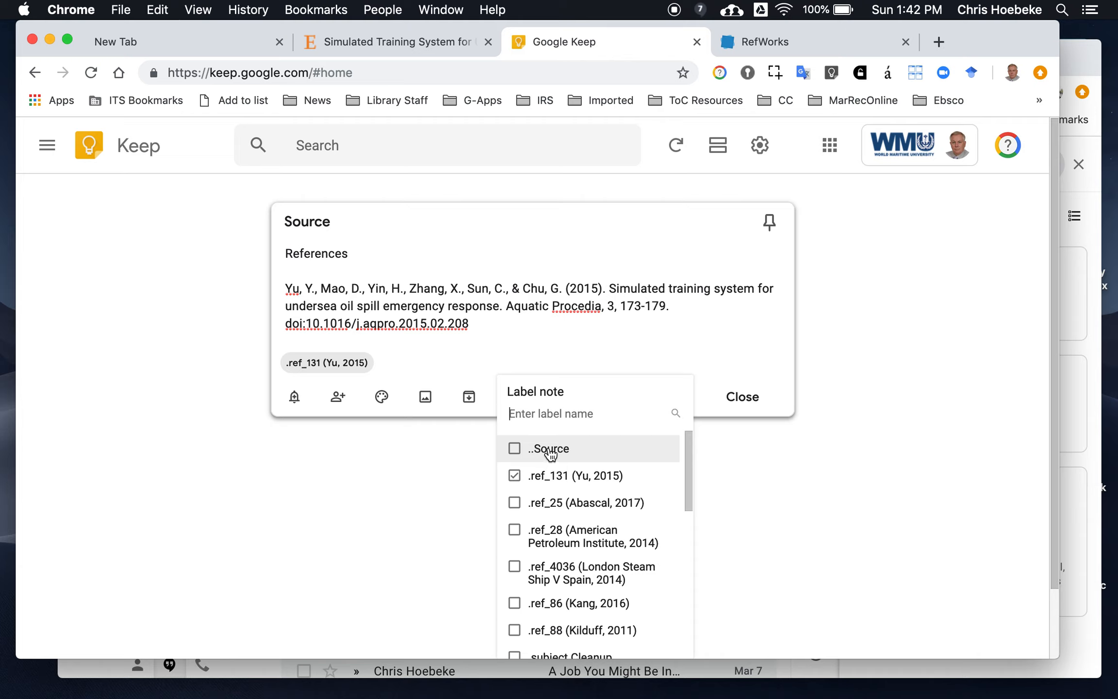
click(550, 451)
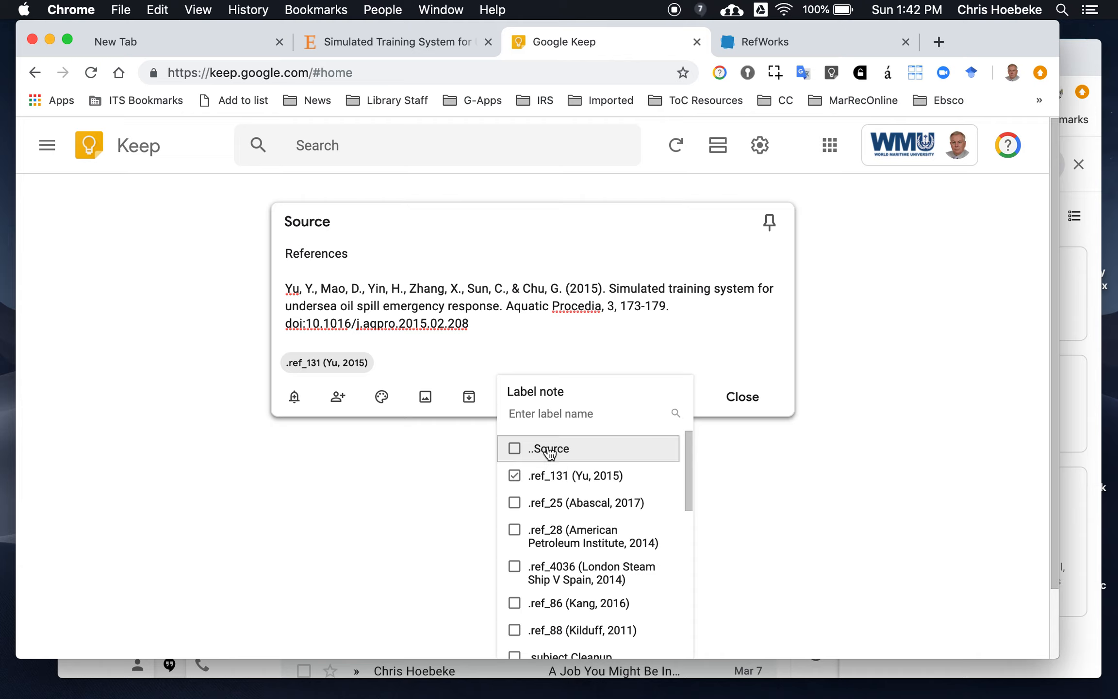
click(742, 396)
click(742, 397)
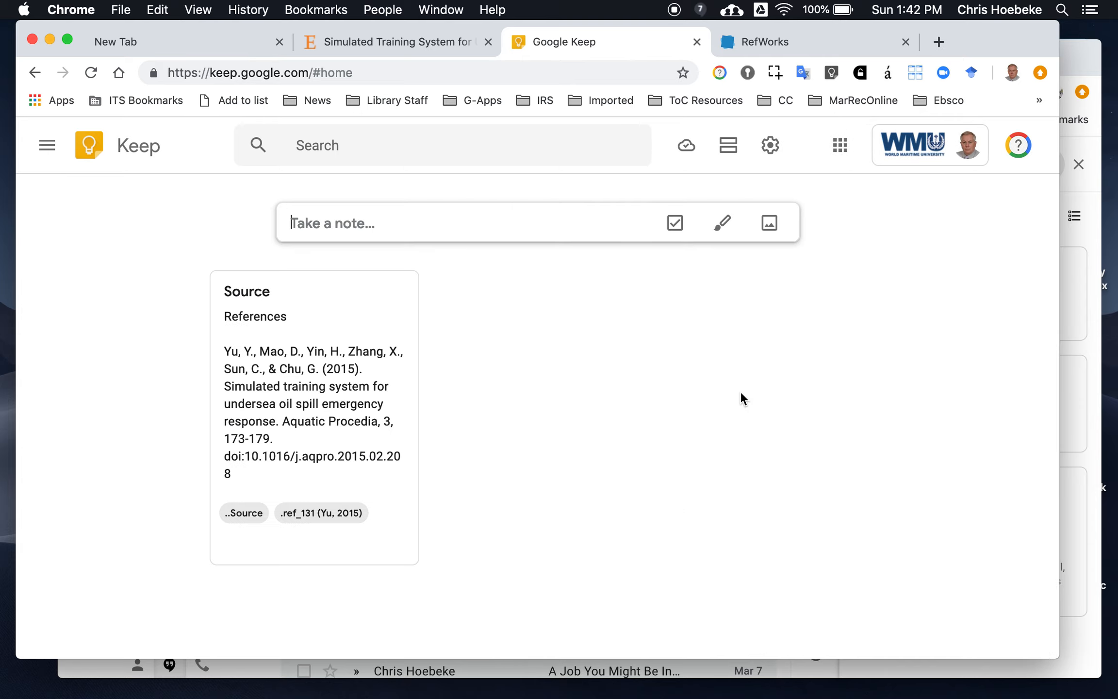
Browse the notes filed under the ..Source label, including the archived citation notes
click(248, 517)
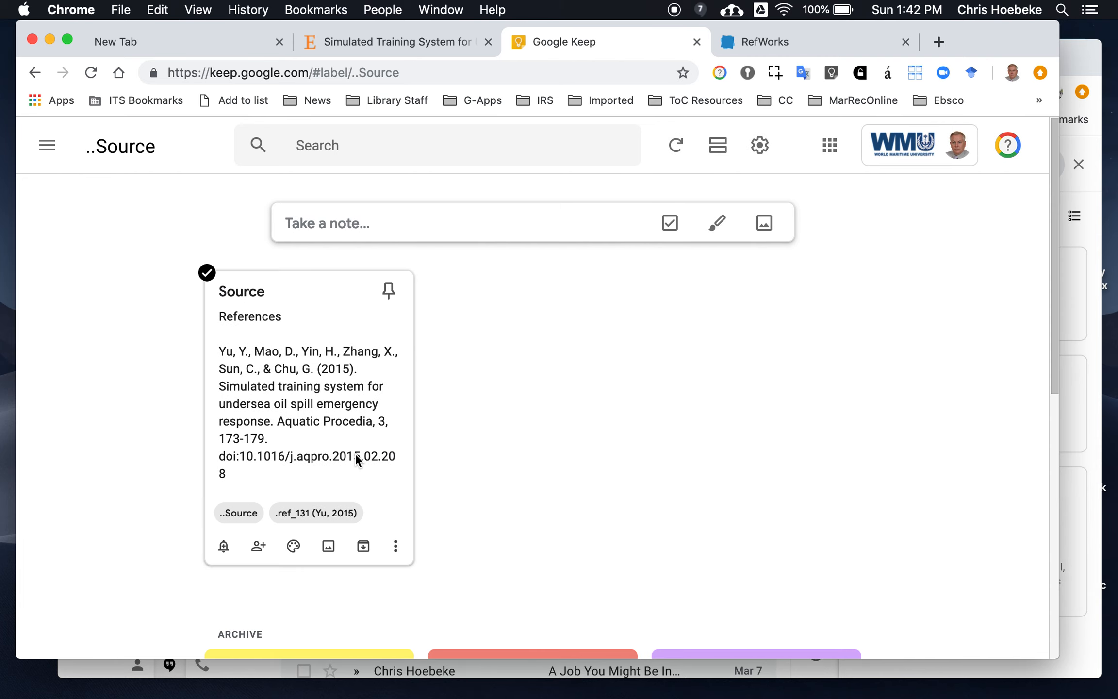
scroll(355, 453, down, 7)
scroll(356, 453, up, 10)
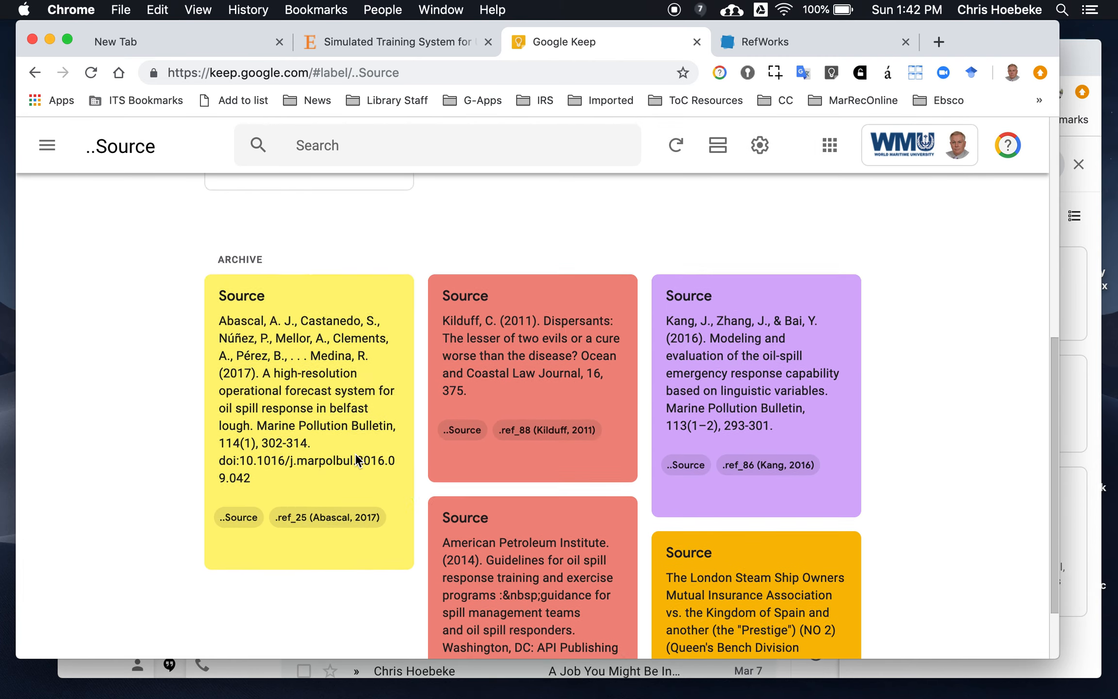
scroll(355, 458, down, 8)
scroll(357, 451, up, 7)
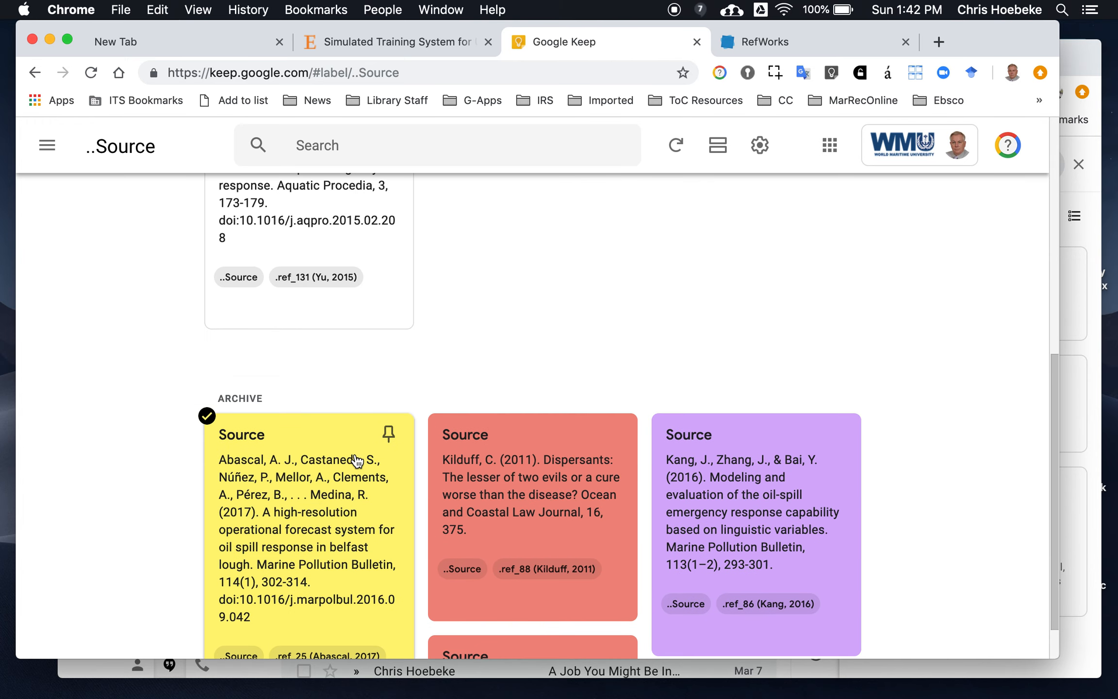
scroll(356, 456, down, 6)
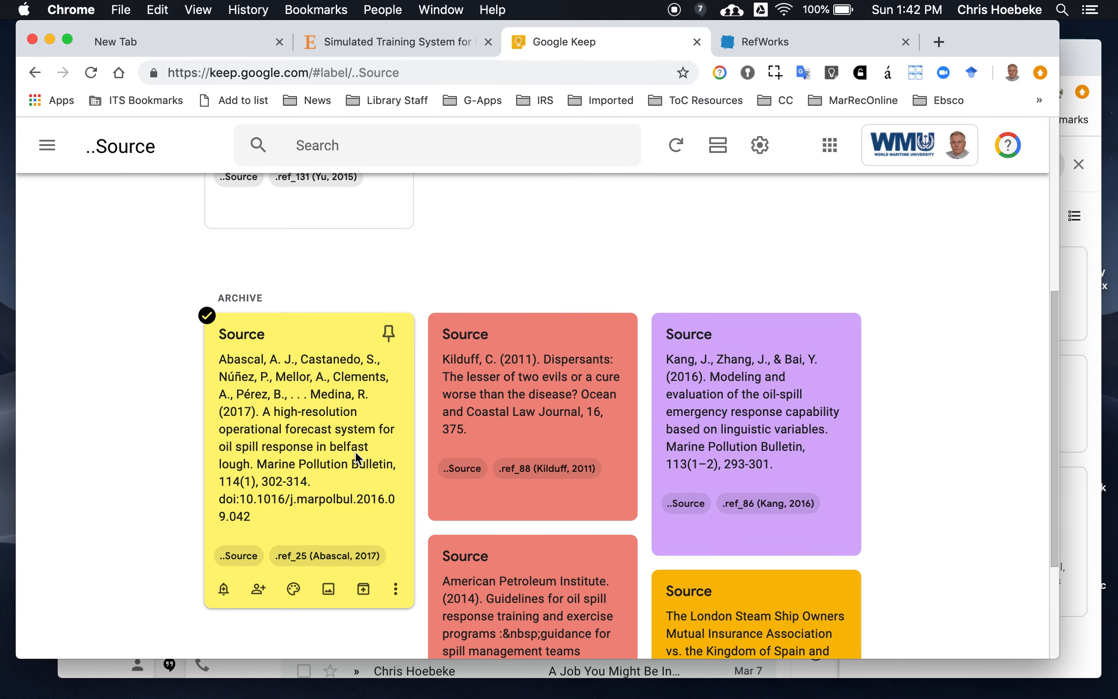
scroll(355, 458, up, 4)
scroll(356, 456, up, 2)
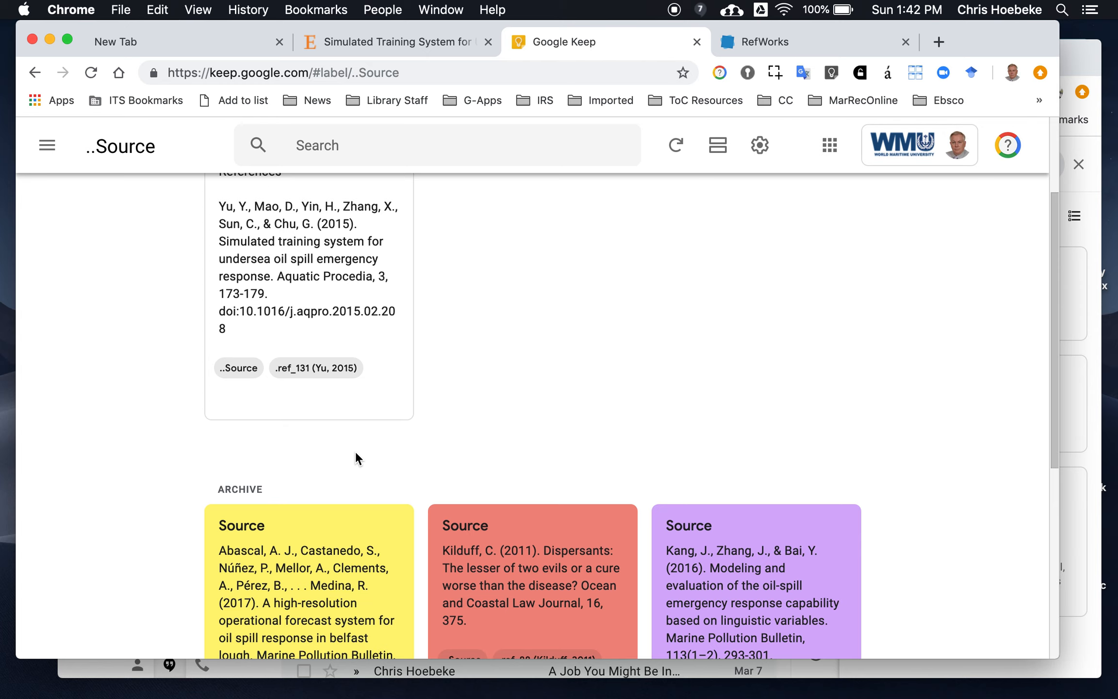
scroll(357, 457, up, 3)
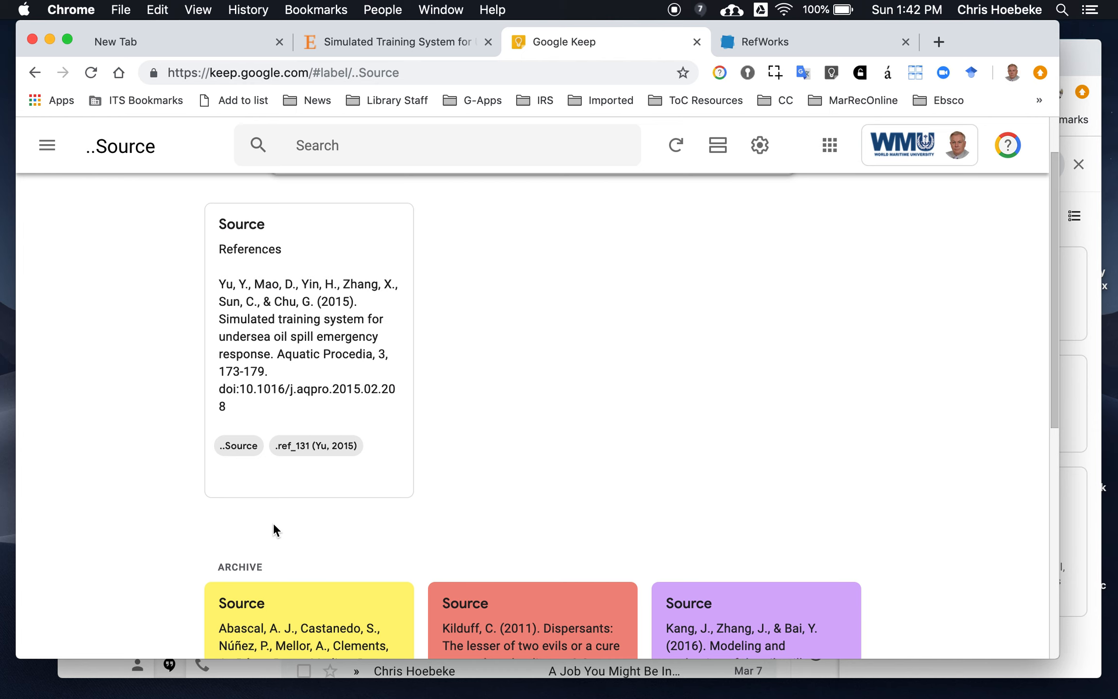
scroll(273, 522, down, 3)
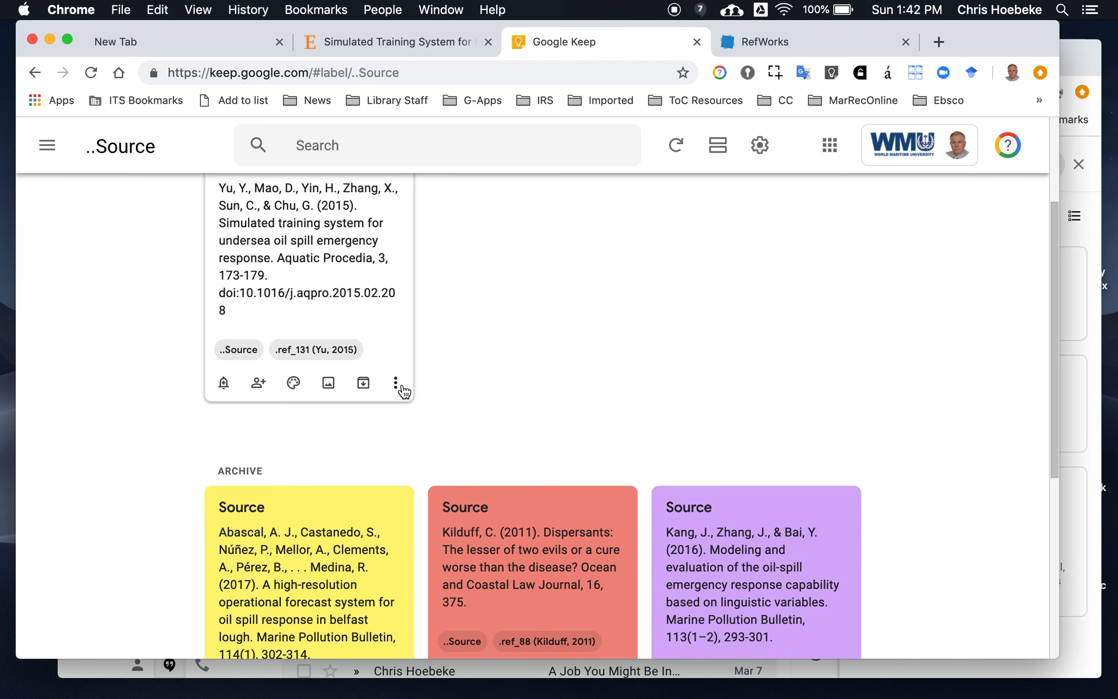
Remove the ..Source label from the Yu 2015 citation note and return to the Notes view
click(395, 386)
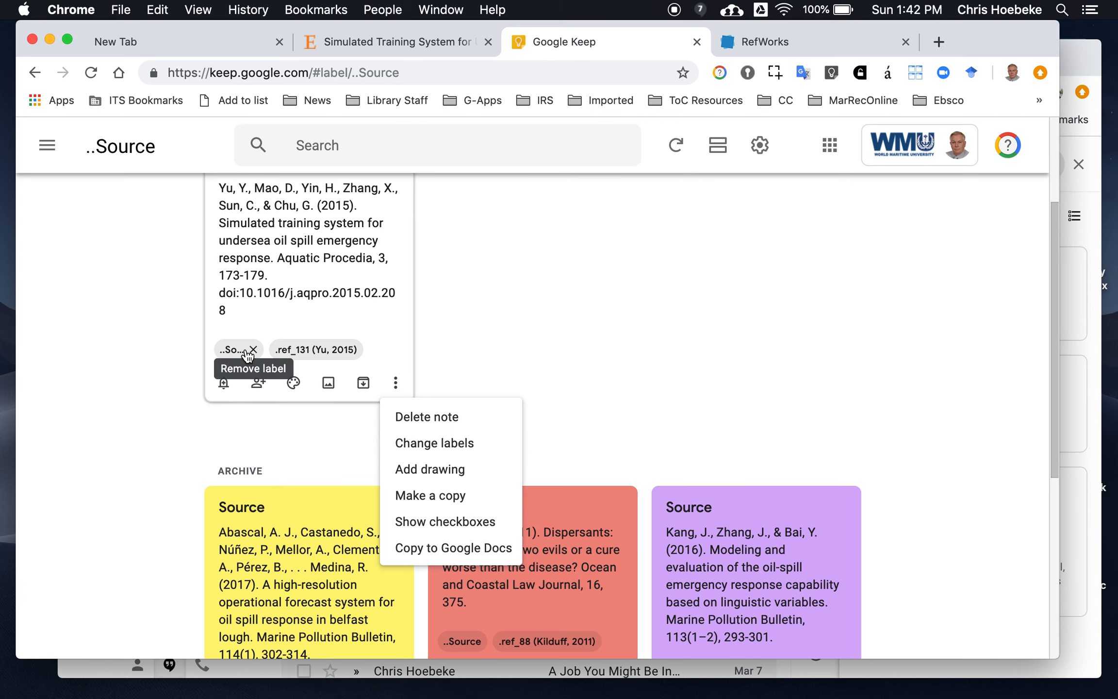
click(248, 351)
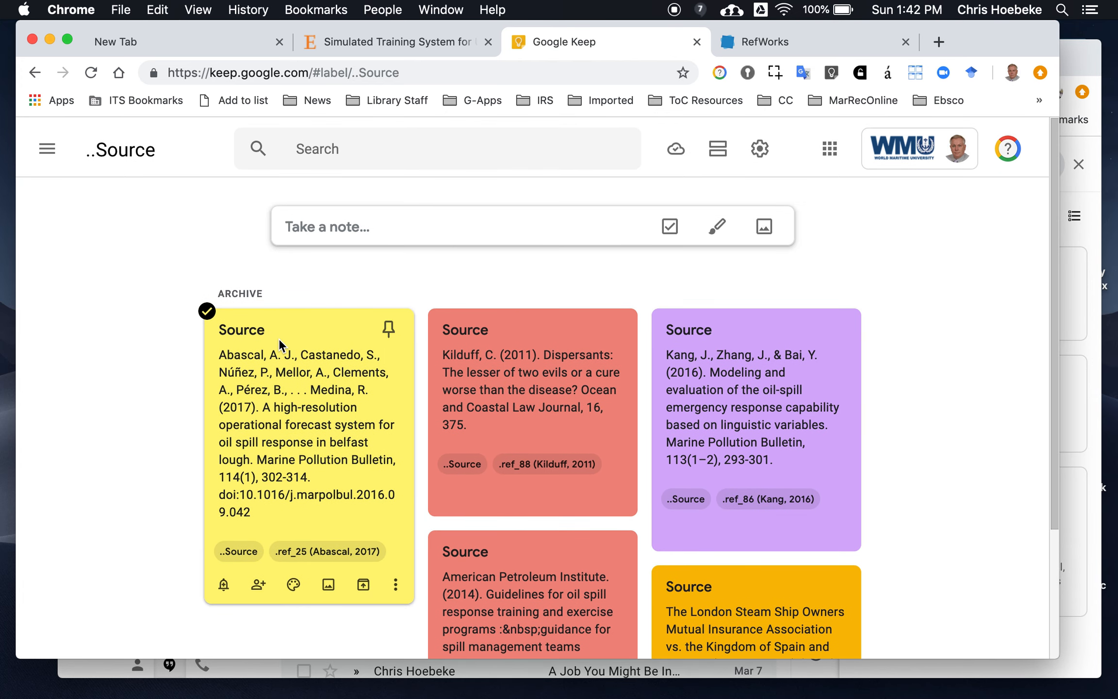
click(47, 150)
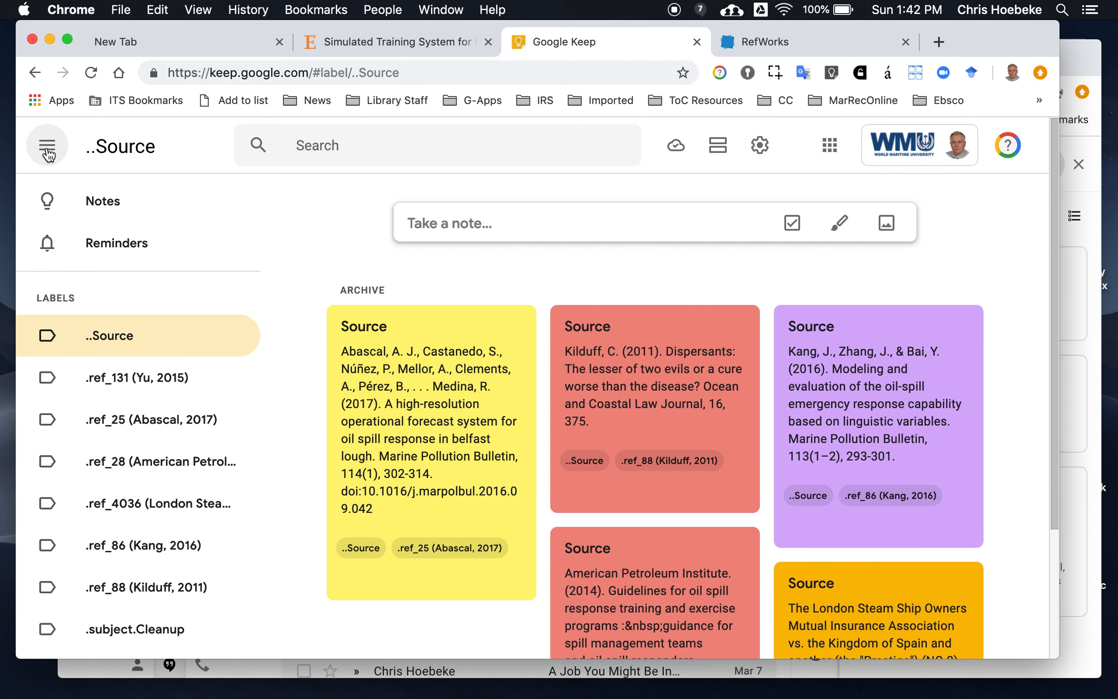
click(88, 205)
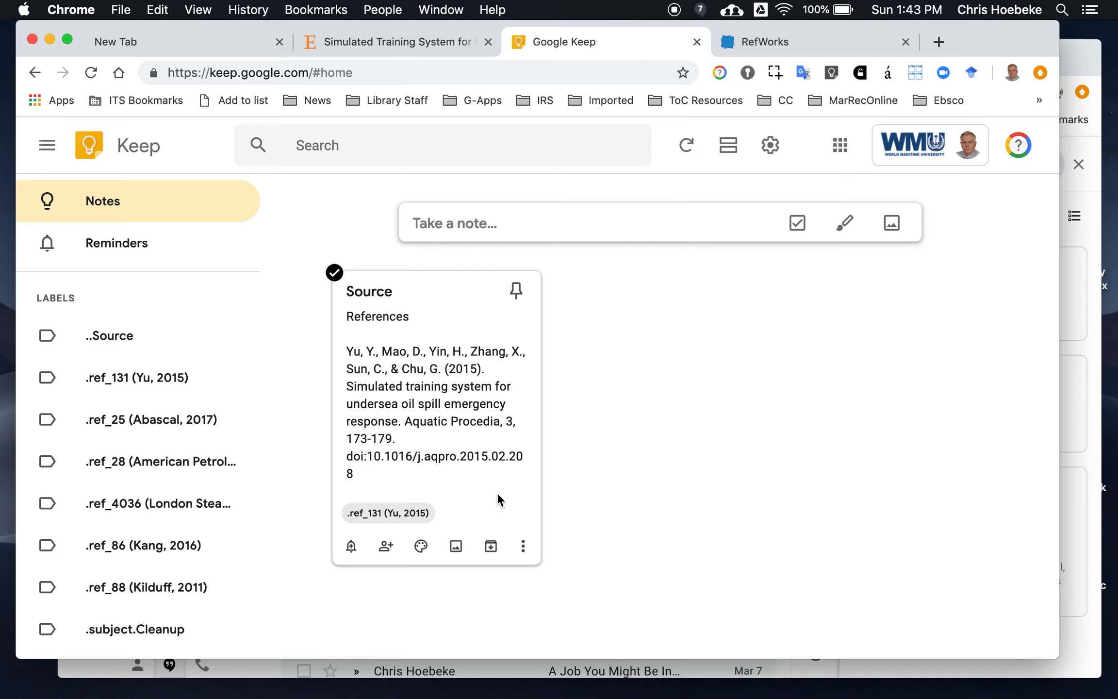
Open a blank note, then switch to the Simulated Training System article and scroll through its pages
click(551, 222)
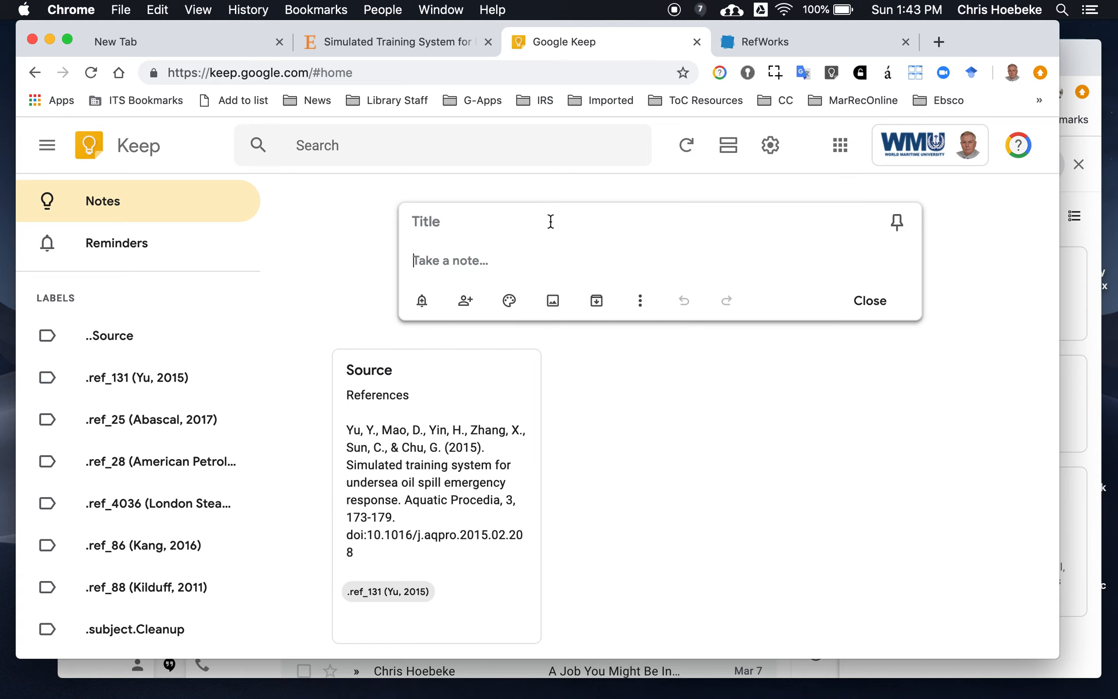
click(350, 39)
scroll(368, 330, down, 15)
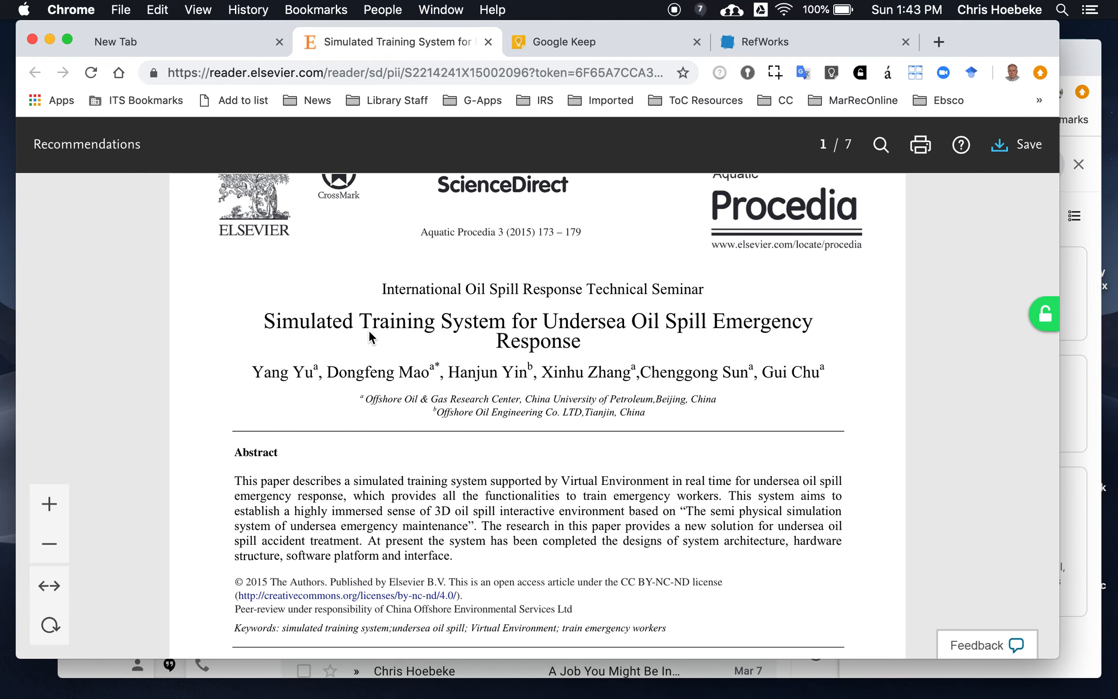
scroll(368, 330, down, 15)
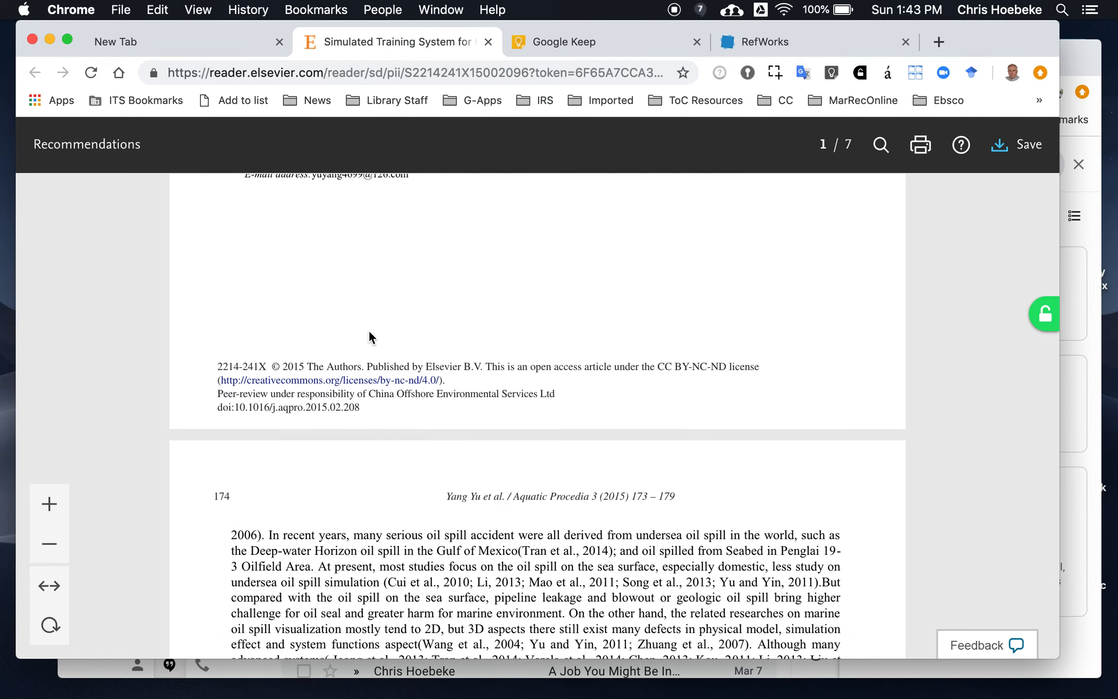
scroll(368, 330, down, 15)
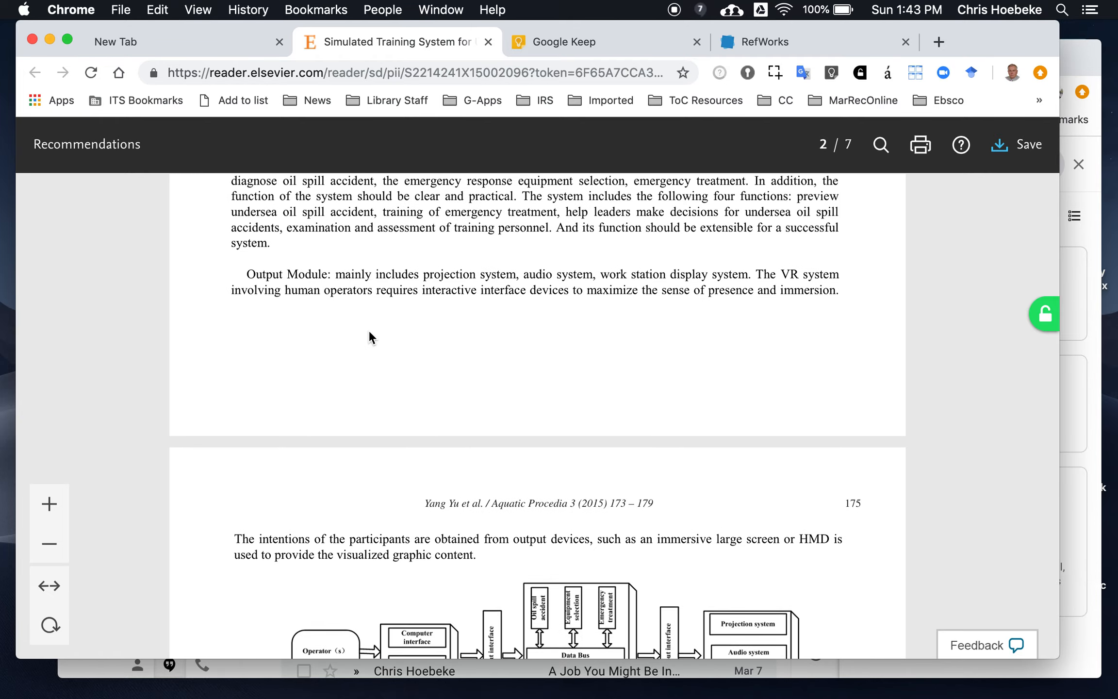
scroll(369, 334, down, 15)
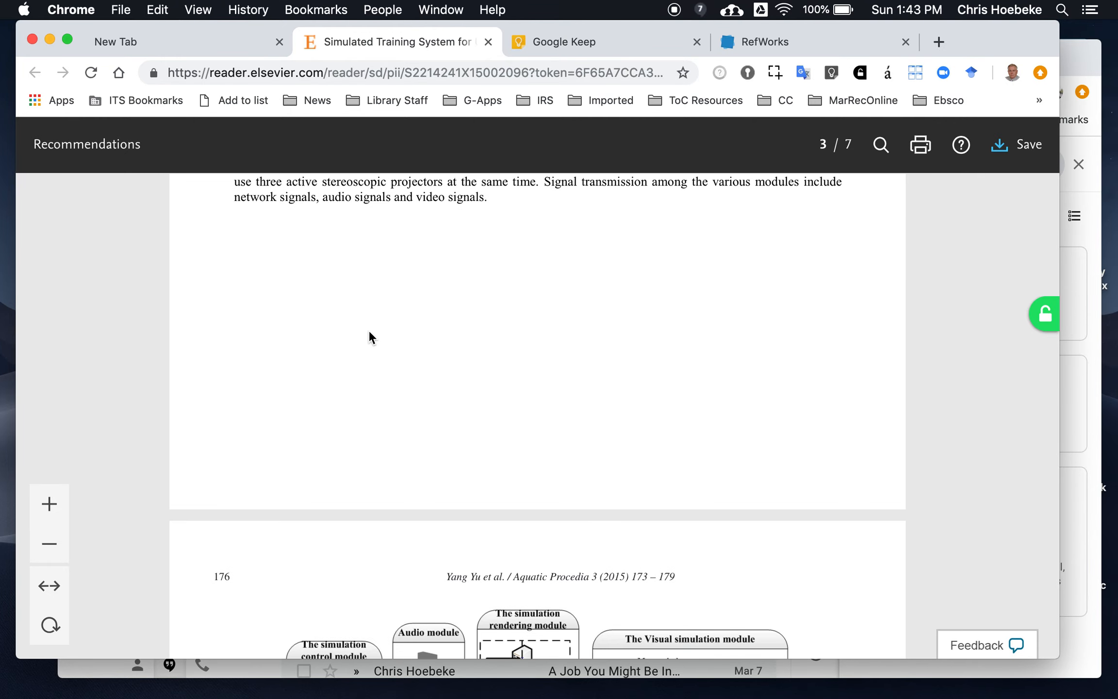
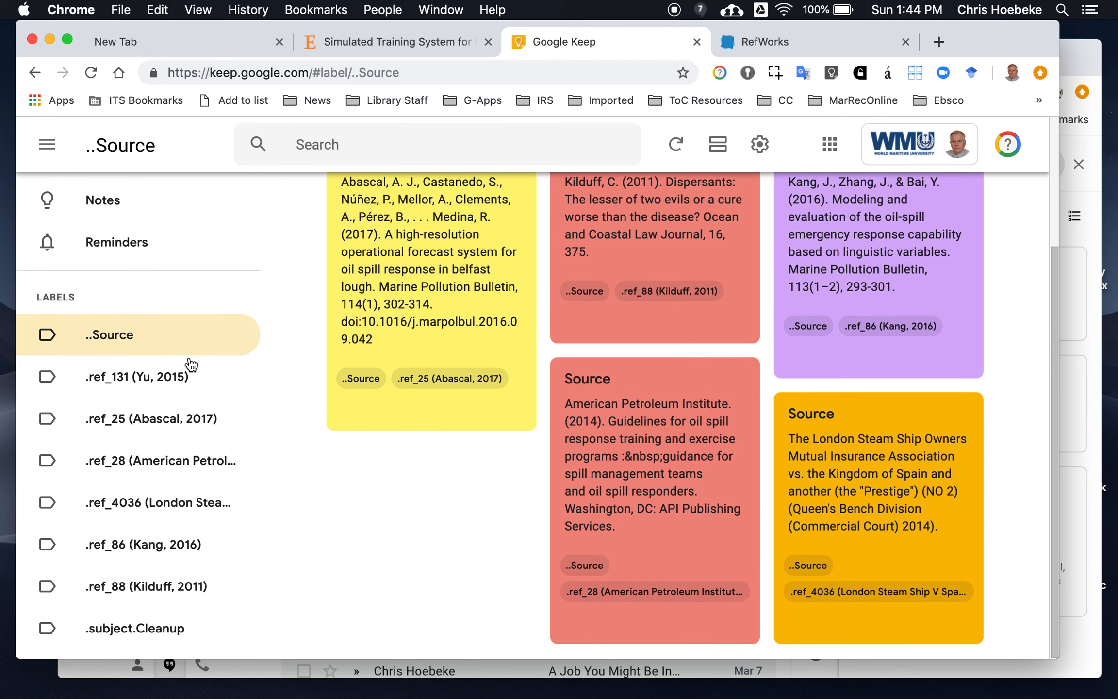
Create a new label .subject.Technology and apply it to the VegaPrime quotation note
scroll(129, 299, up, 5)
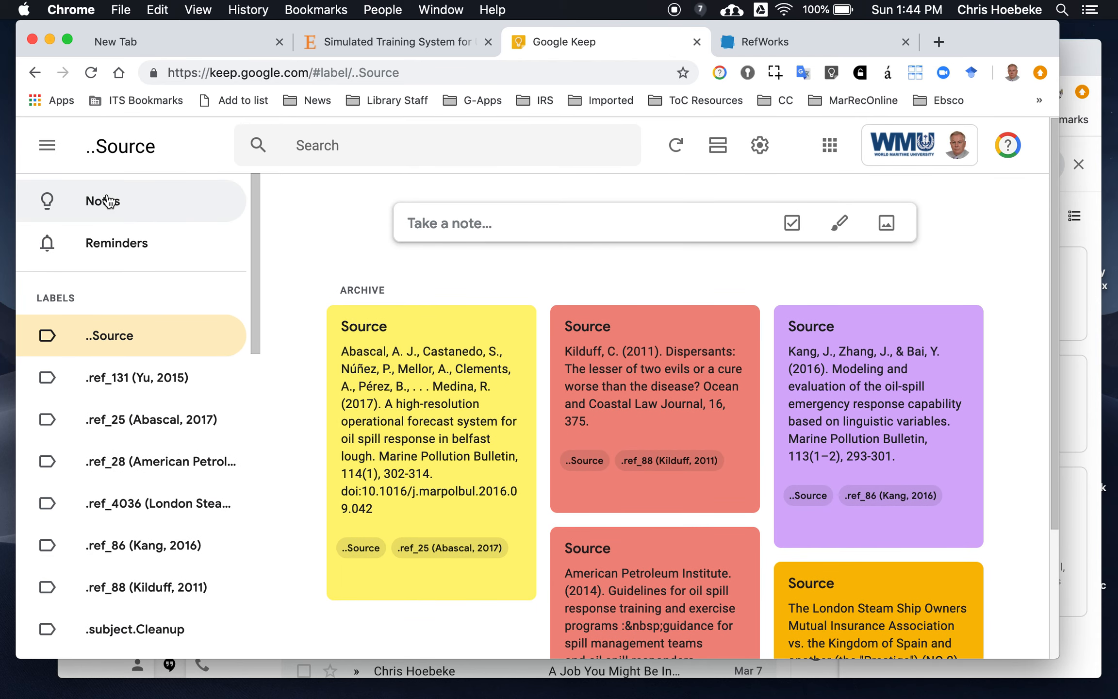
click(107, 201)
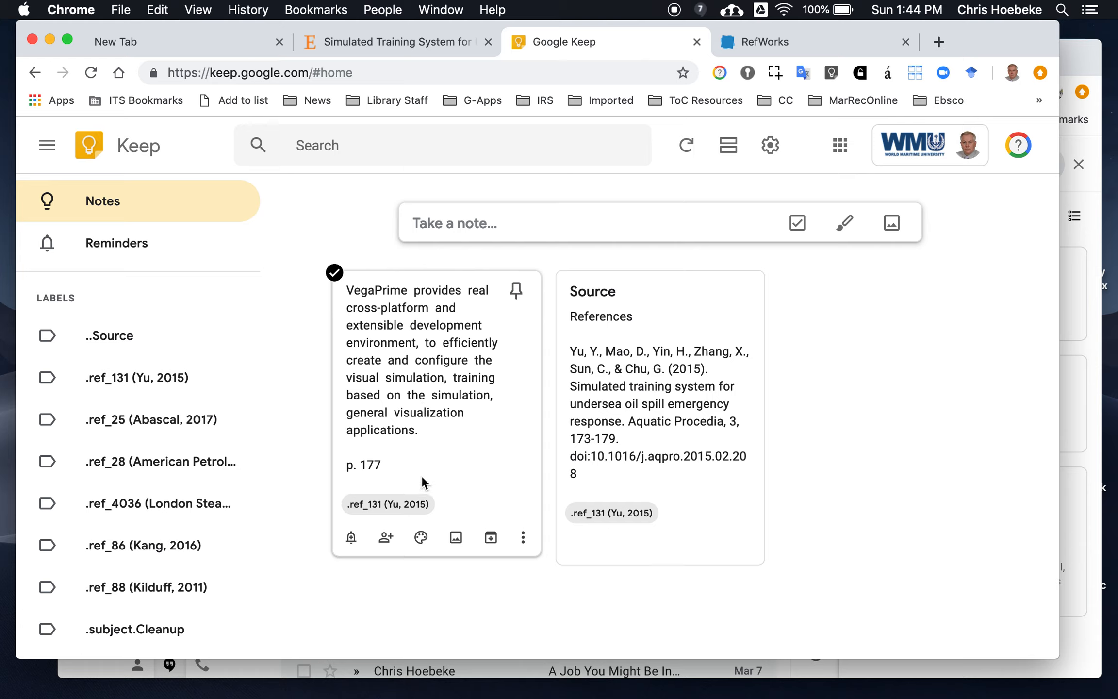
click(523, 537)
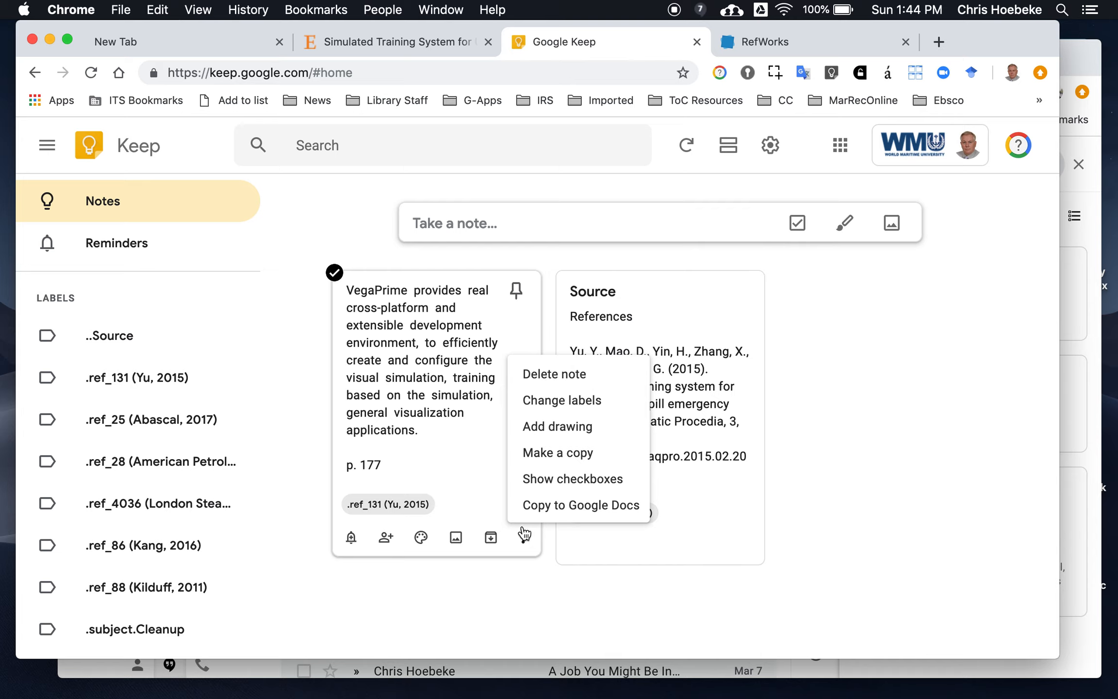
click(547, 403)
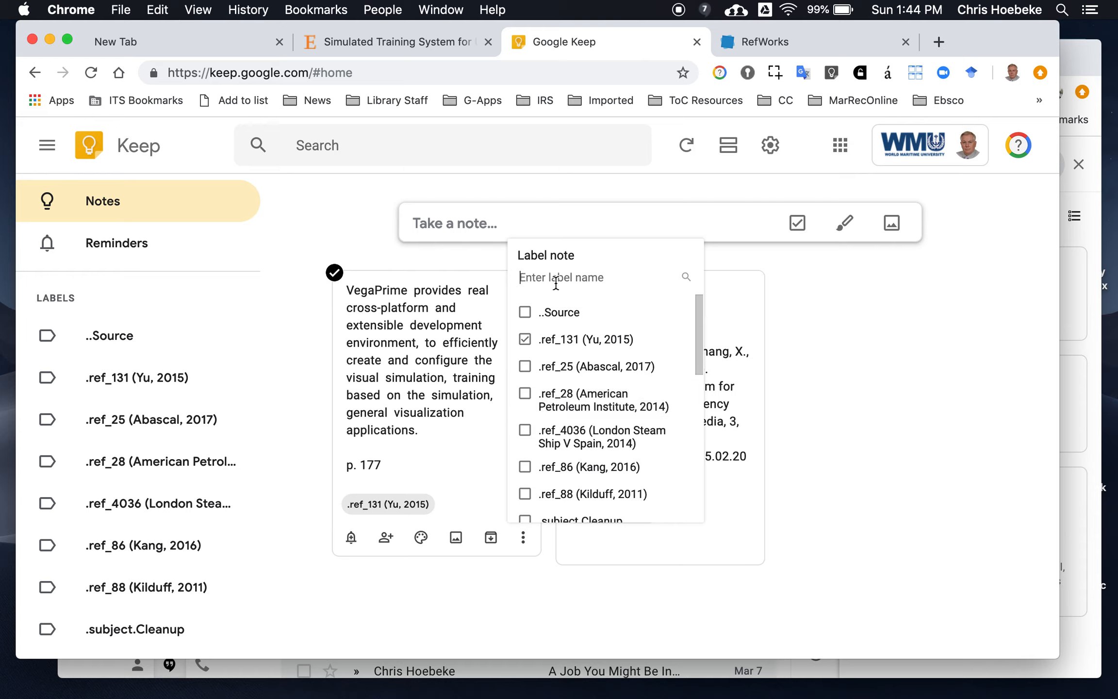
text(.)
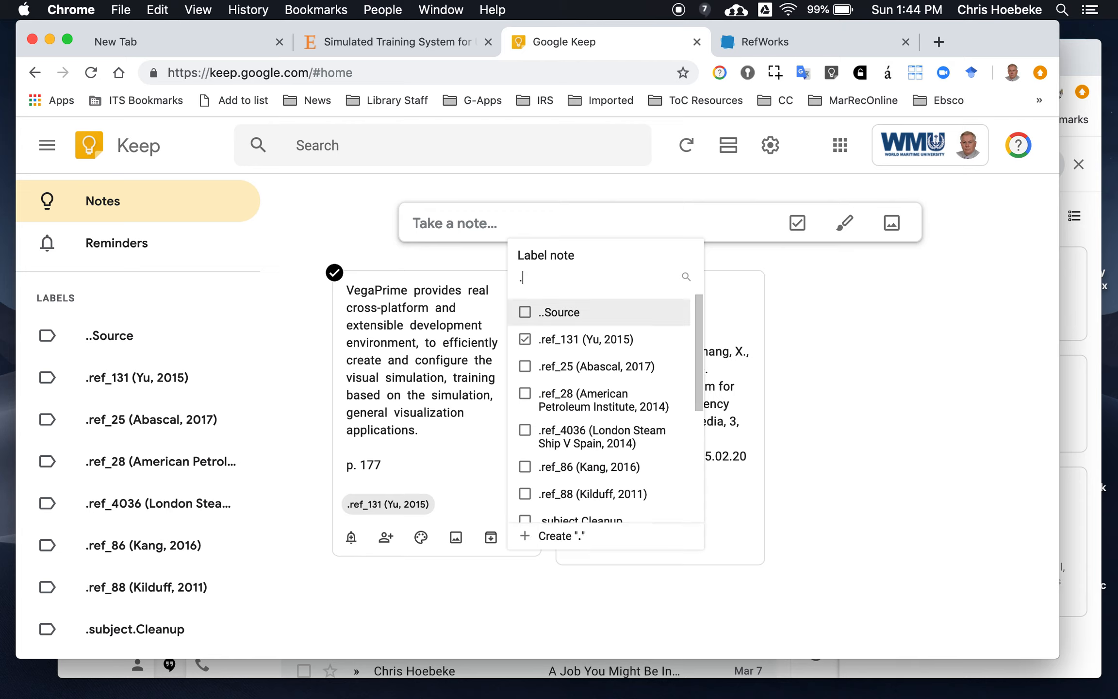
text(subject.)
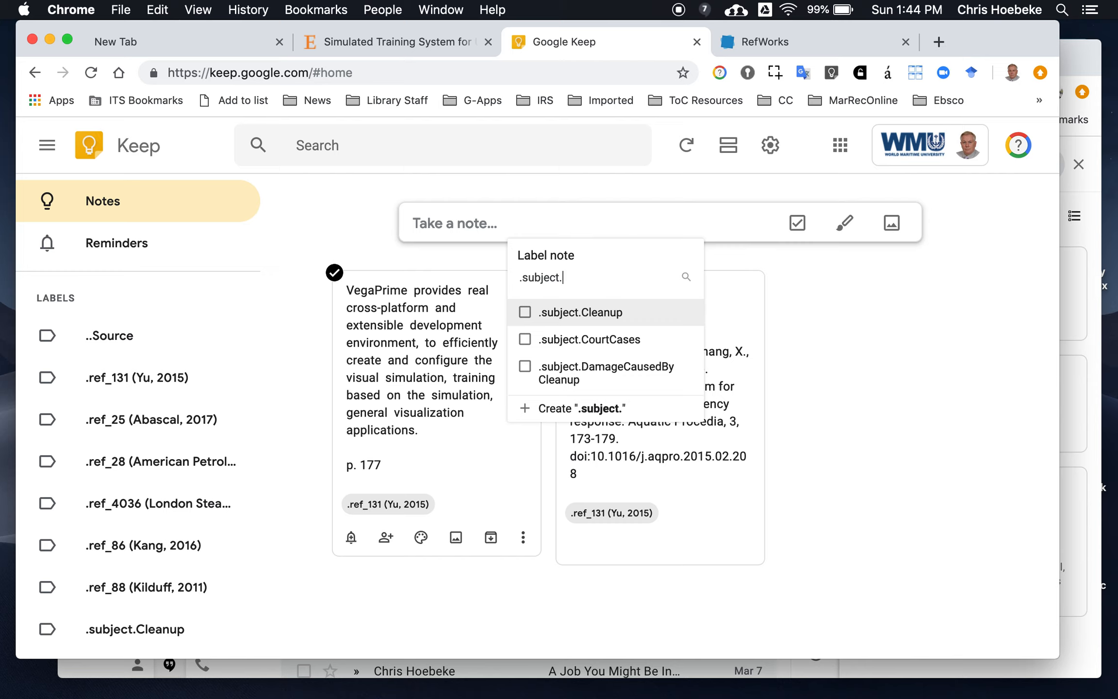
text(Technology)
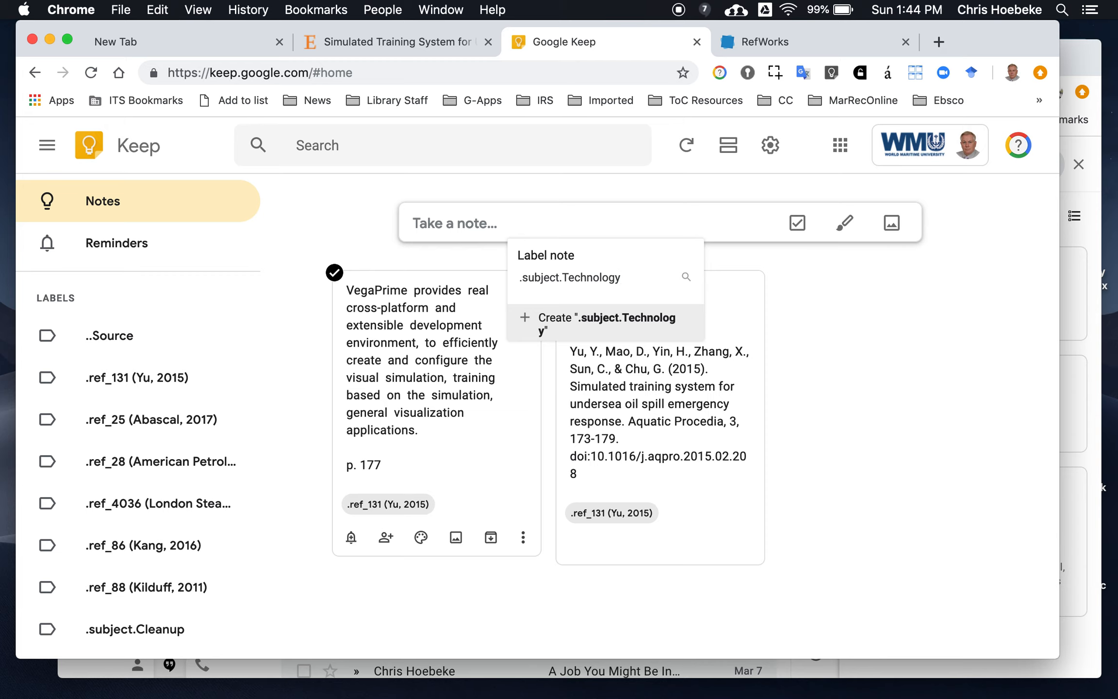
key(Return)
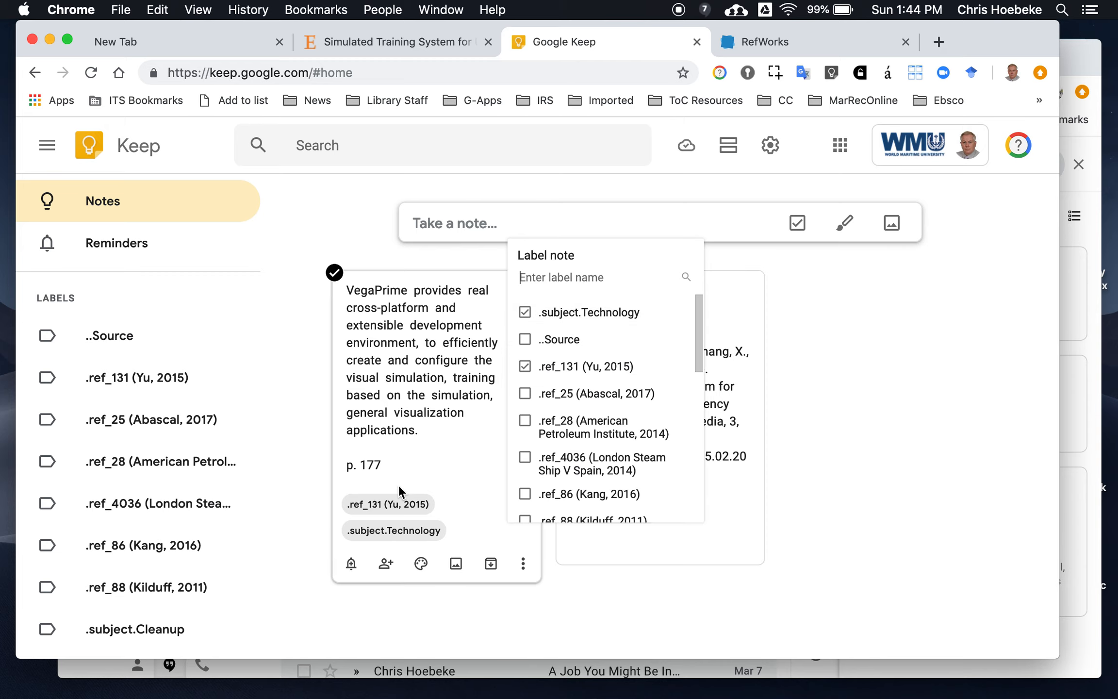
click(291, 535)
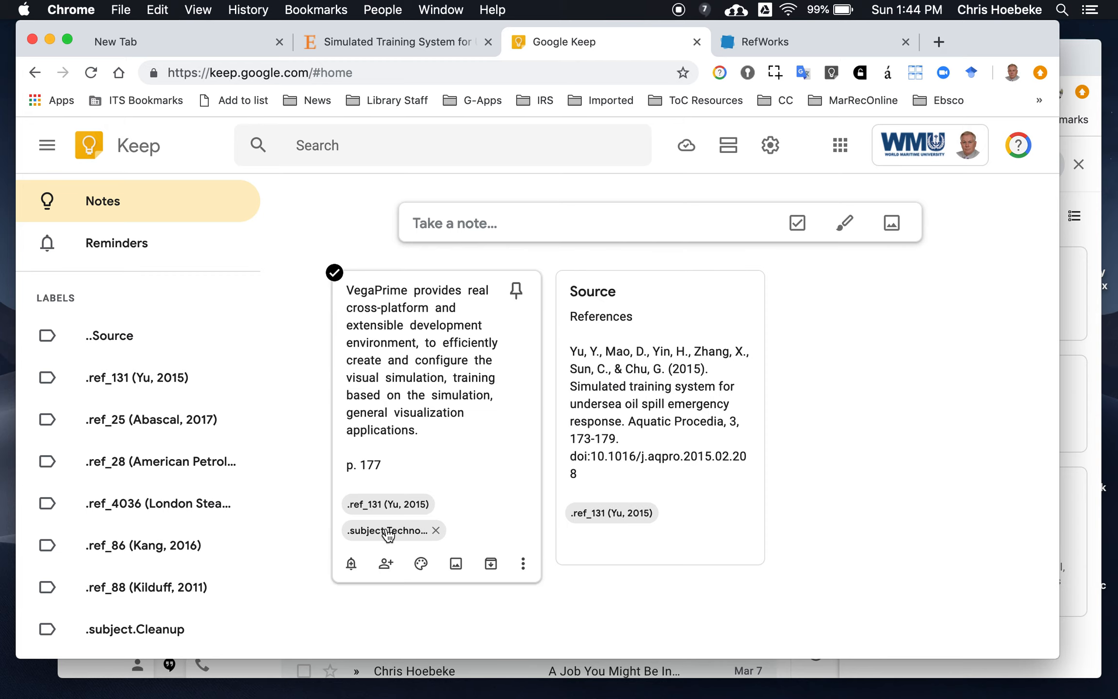
Open the VegaPrime note from the .subject.Technology label and enclose its passage in quotation marks
scroll(190, 481, down, 6)
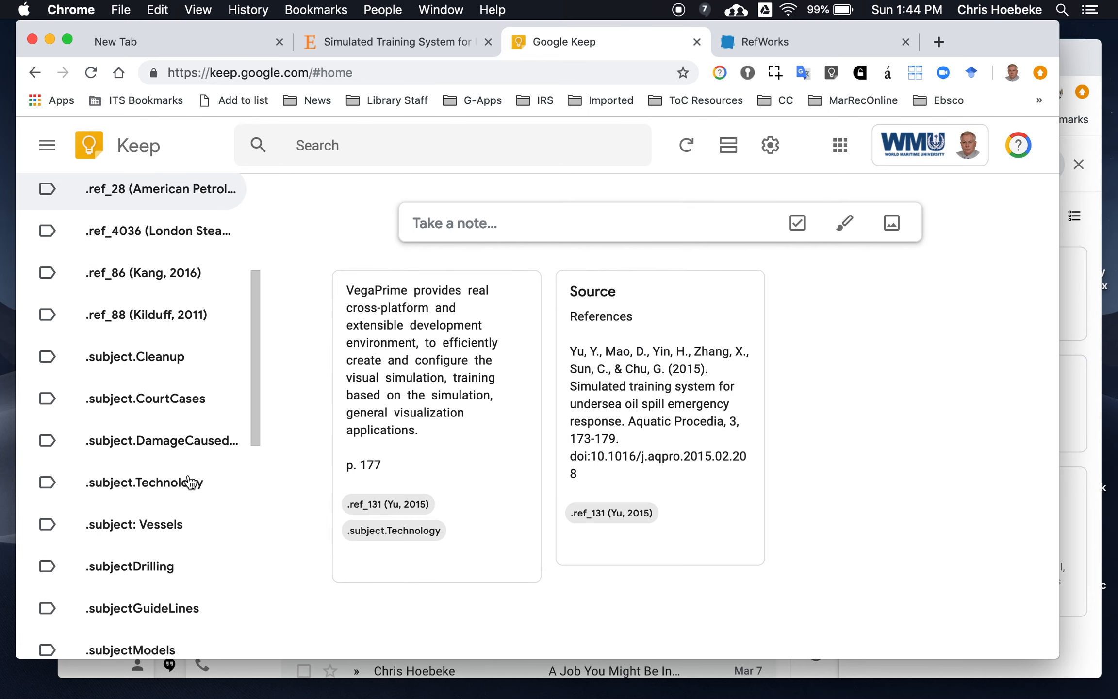
scroll(190, 480, up, 6)
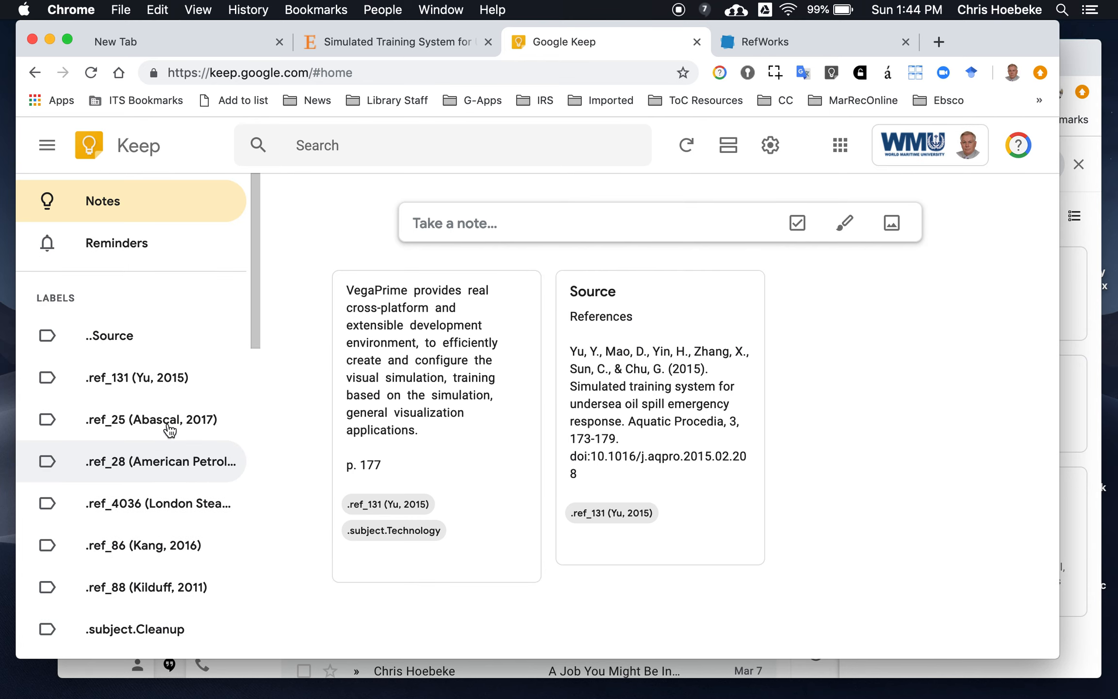
click(138, 349)
scroll(136, 495, down, 5)
scroll(136, 497, down, 5)
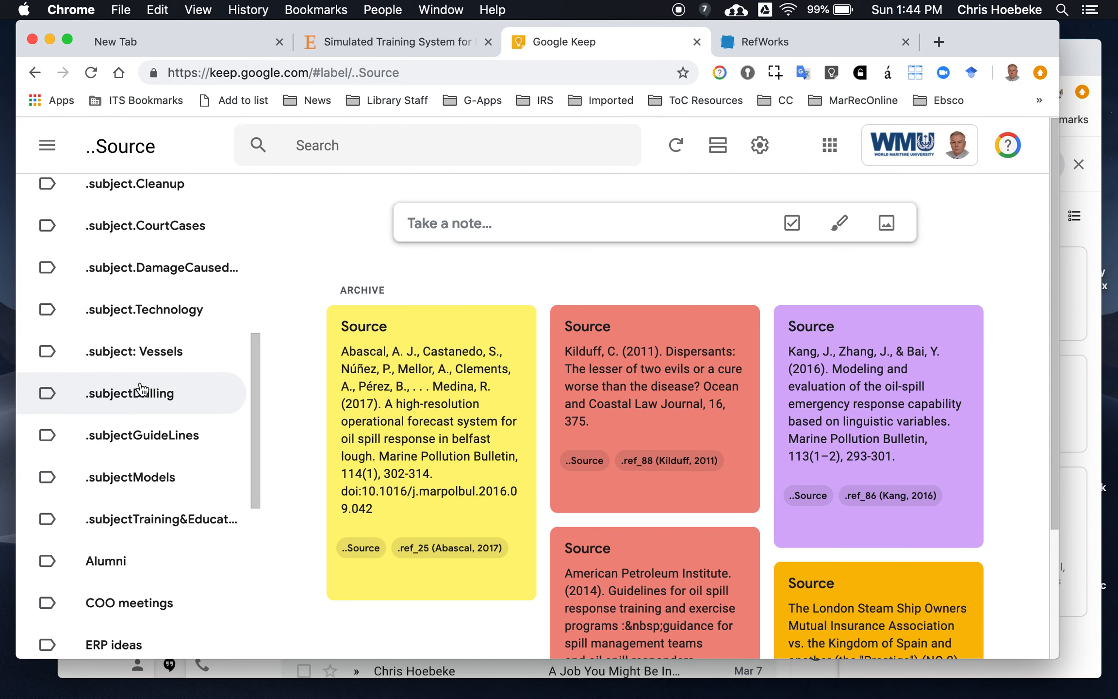
click(145, 325)
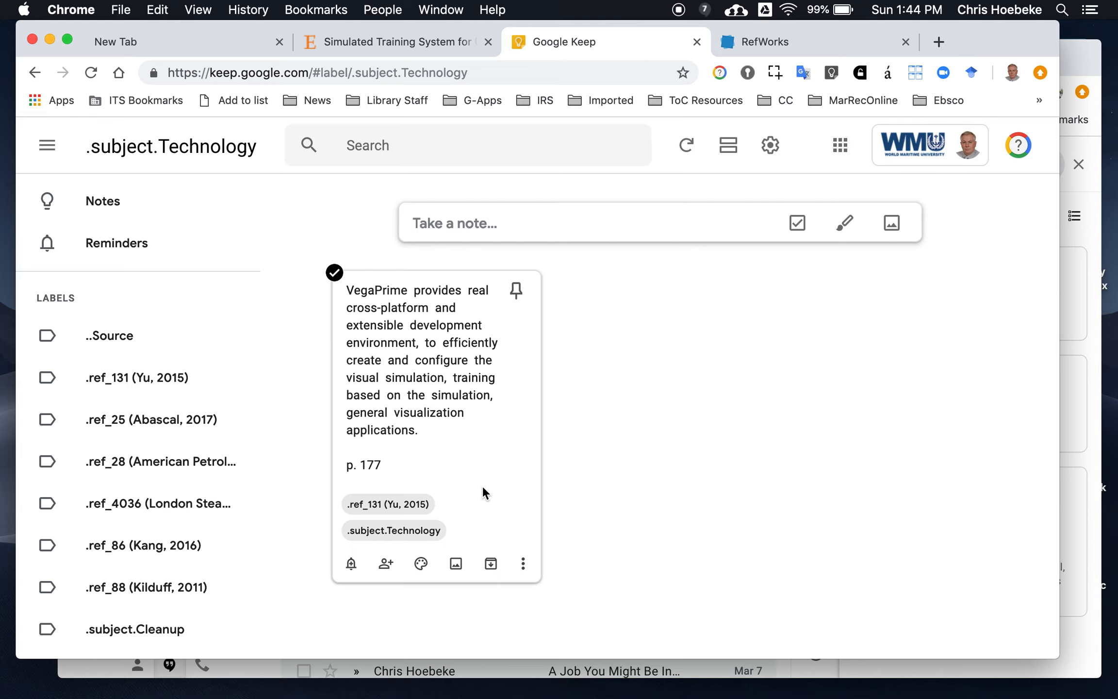
click(457, 443)
click(746, 327)
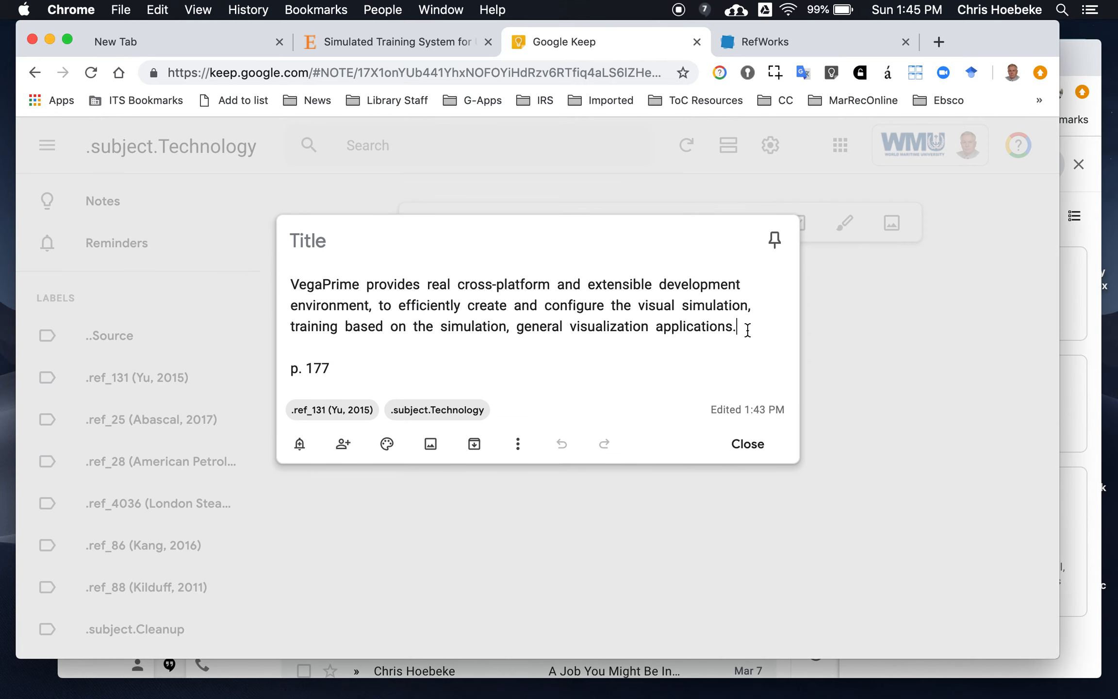
text(")
click(289, 285)
text(")
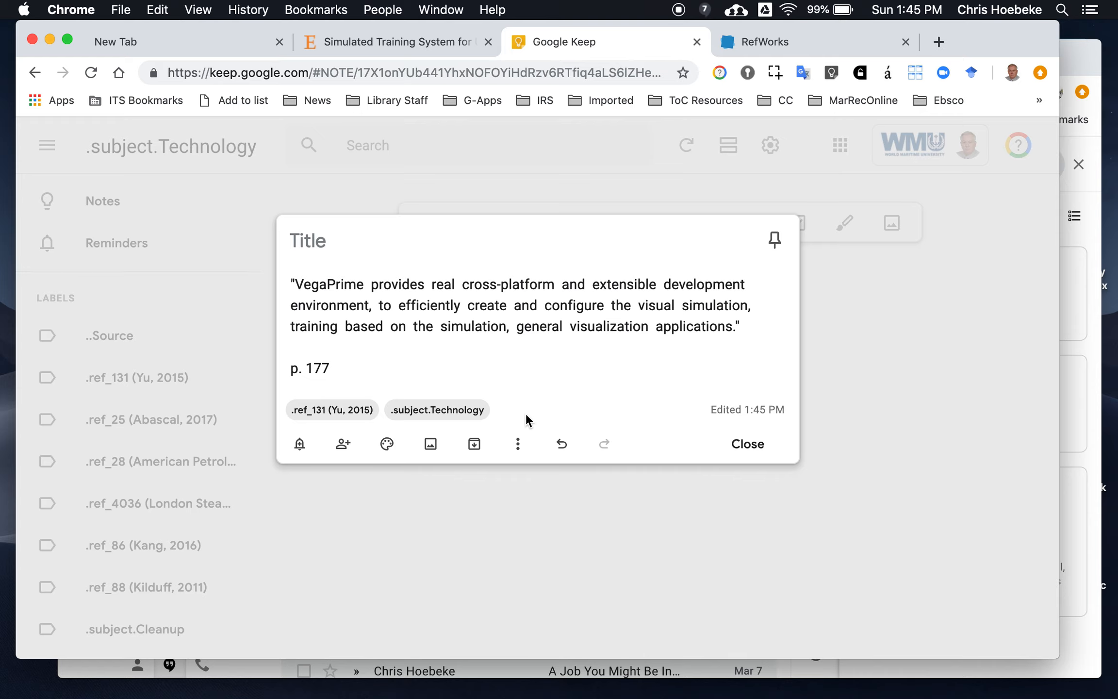
Add the existing .subject.Cleanup label to the VegaPrime note and close the note
click(517, 447)
click(538, 506)
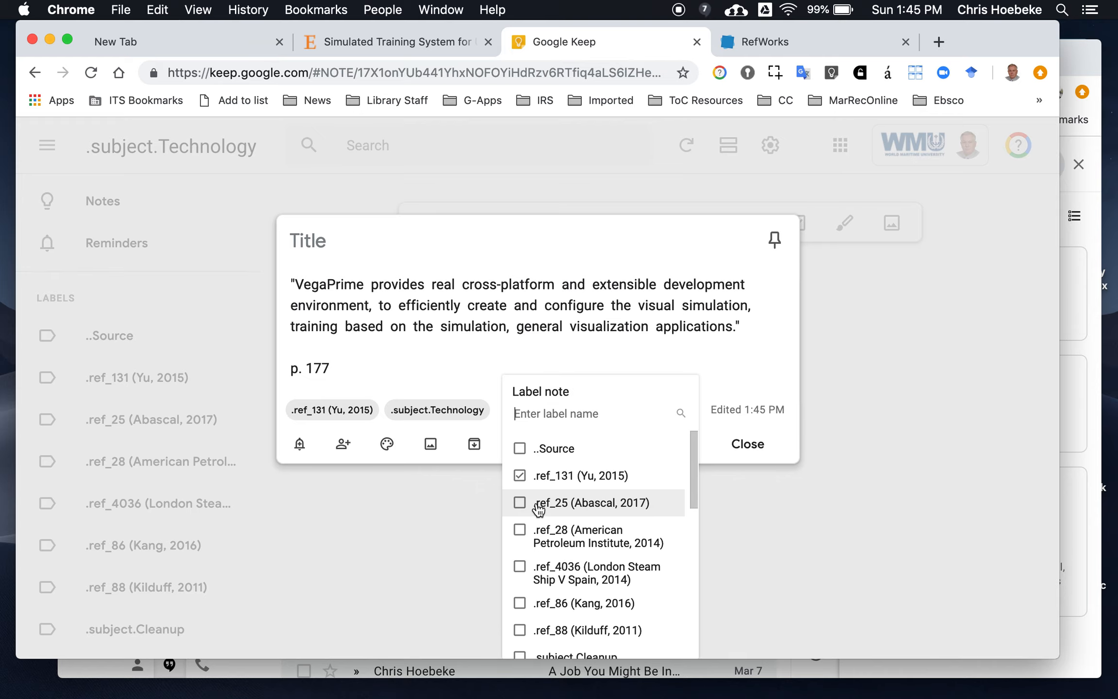
scroll(551, 504, down, 3)
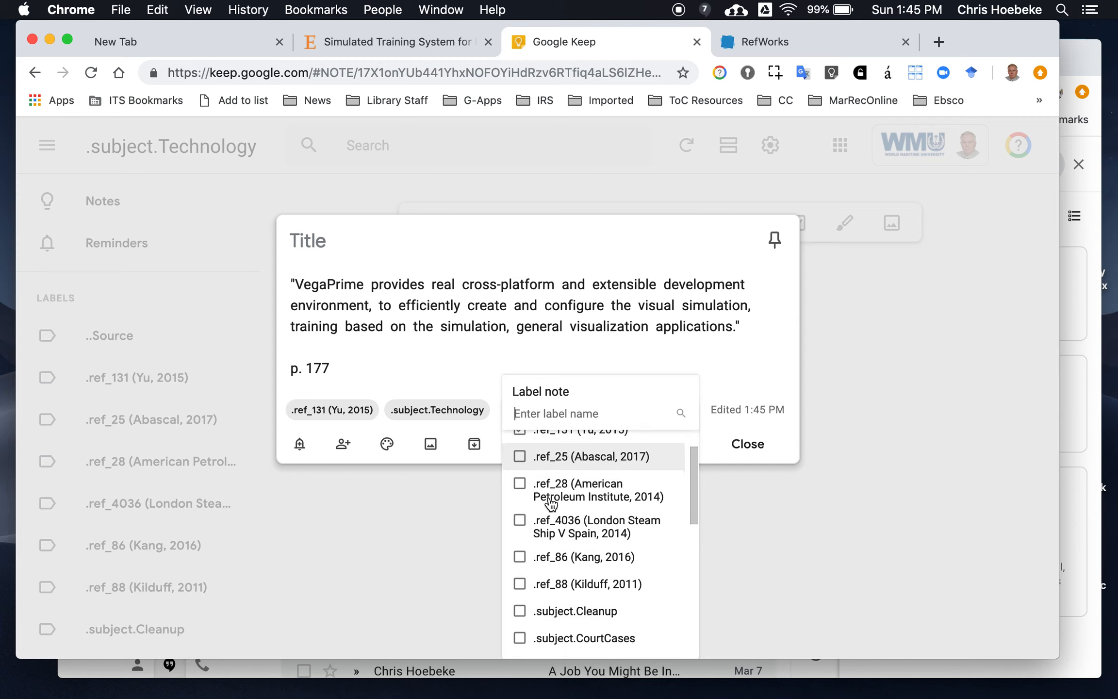
click(554, 577)
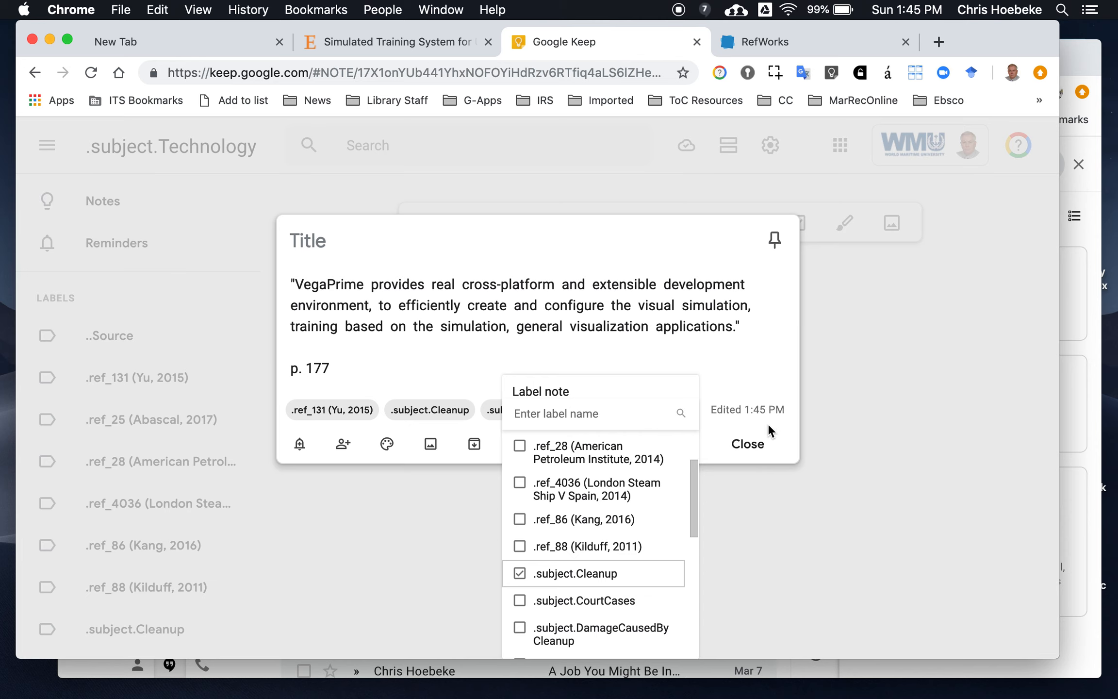
click(756, 446)
click(755, 445)
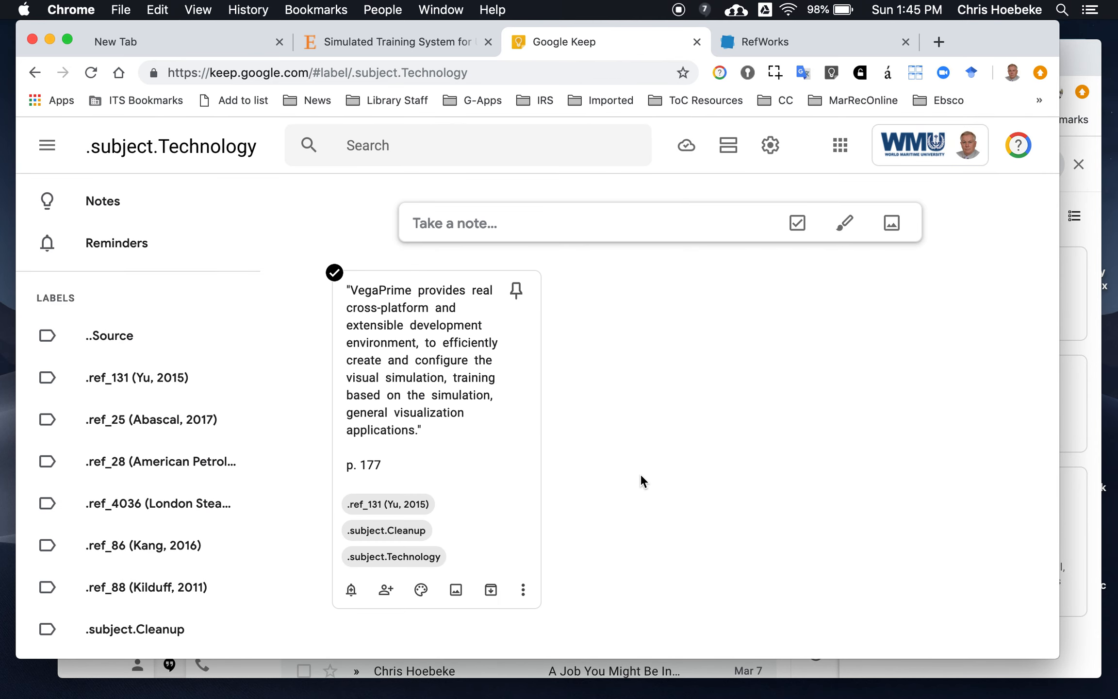
Browse notes through their label chips, viewing the .subject.Cleanup and .ref_86 (Kang, 2016) label collections
click(384, 530)
scroll(391, 536, down, 5)
scroll(391, 536, up, 10)
scroll(391, 536, down, 11)
scroll(391, 536, up, 3)
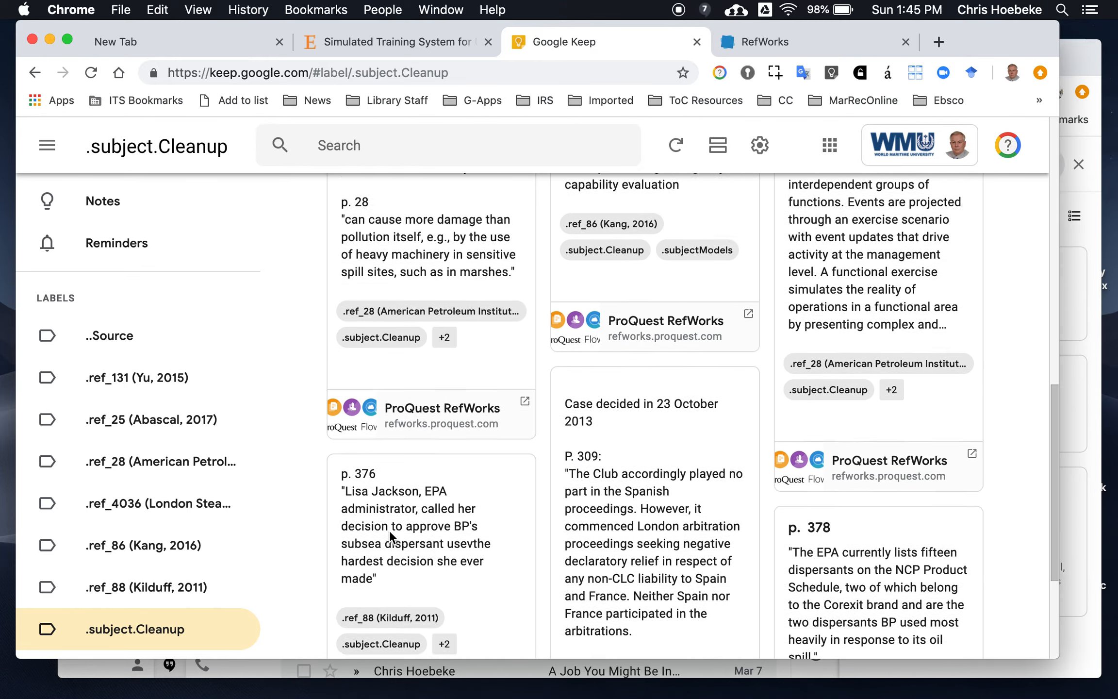
scroll(390, 530, up, 6)
scroll(390, 530, down, 9)
scroll(389, 530, up, 5)
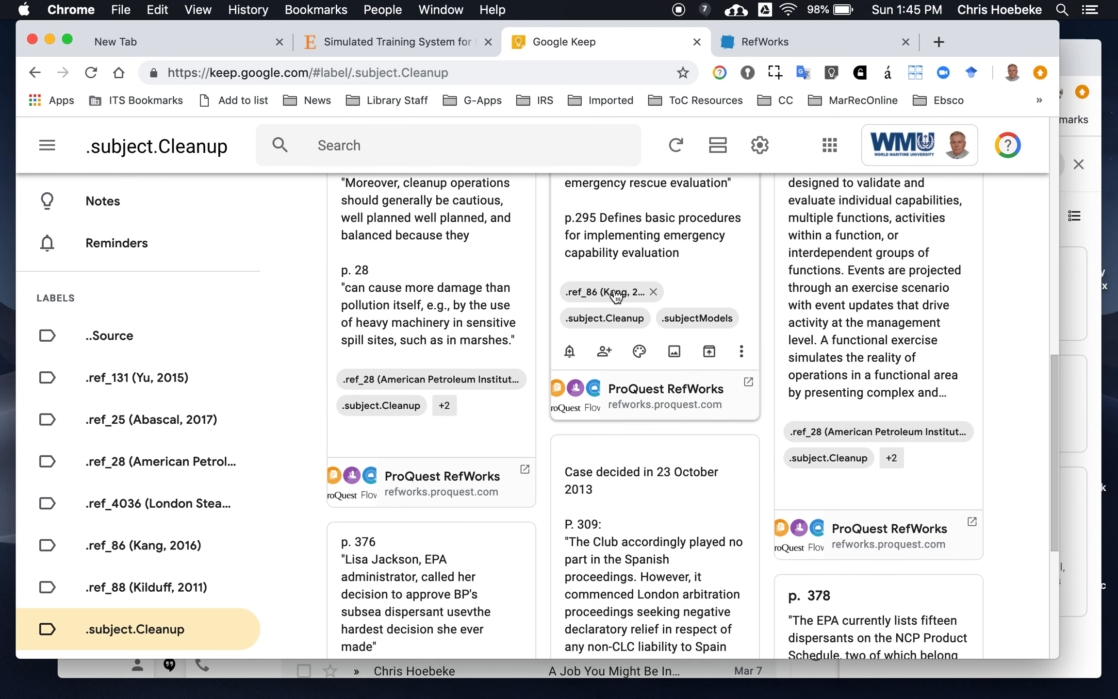
click(616, 295)
scroll(479, 386, down, 1)
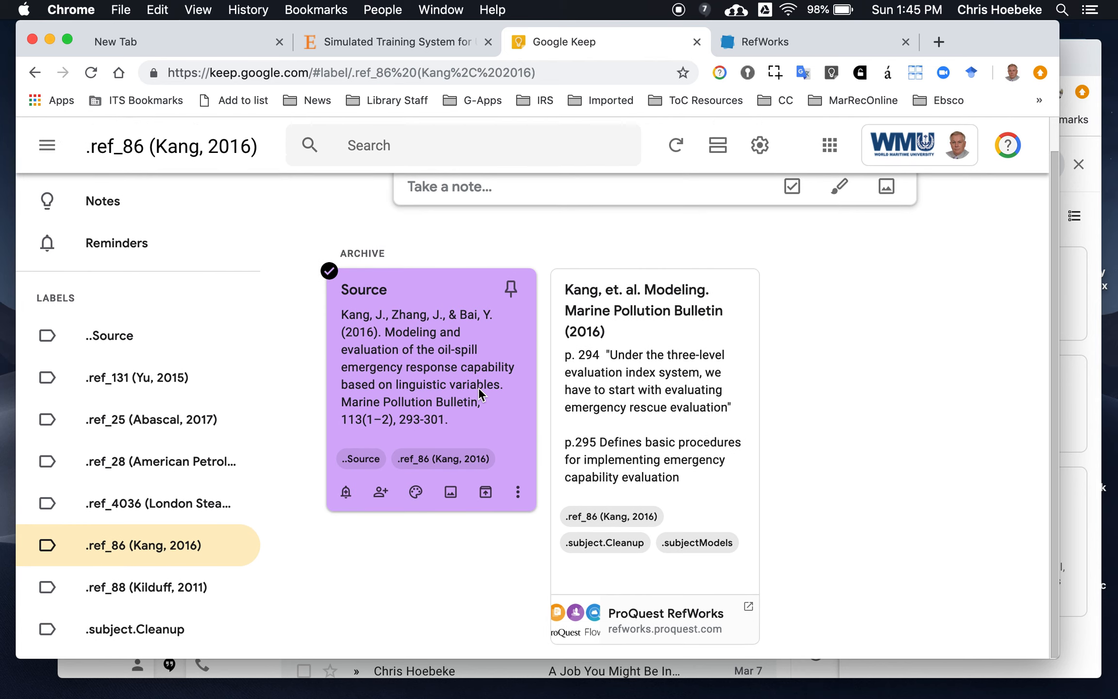
scroll(478, 386, up, 1)
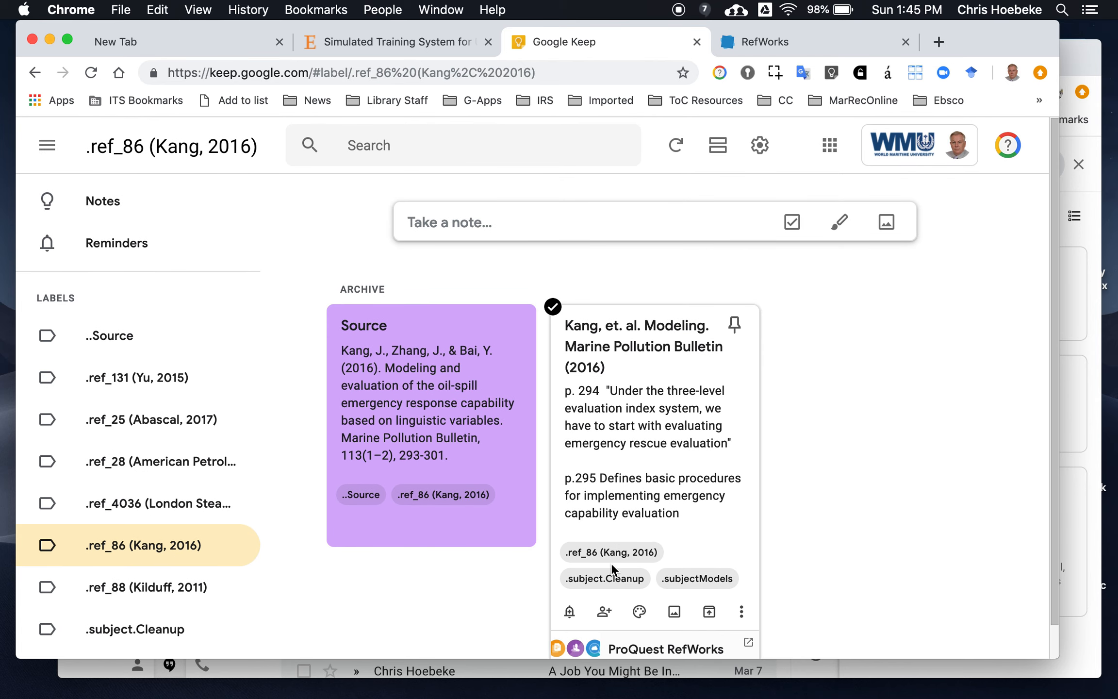
click(608, 577)
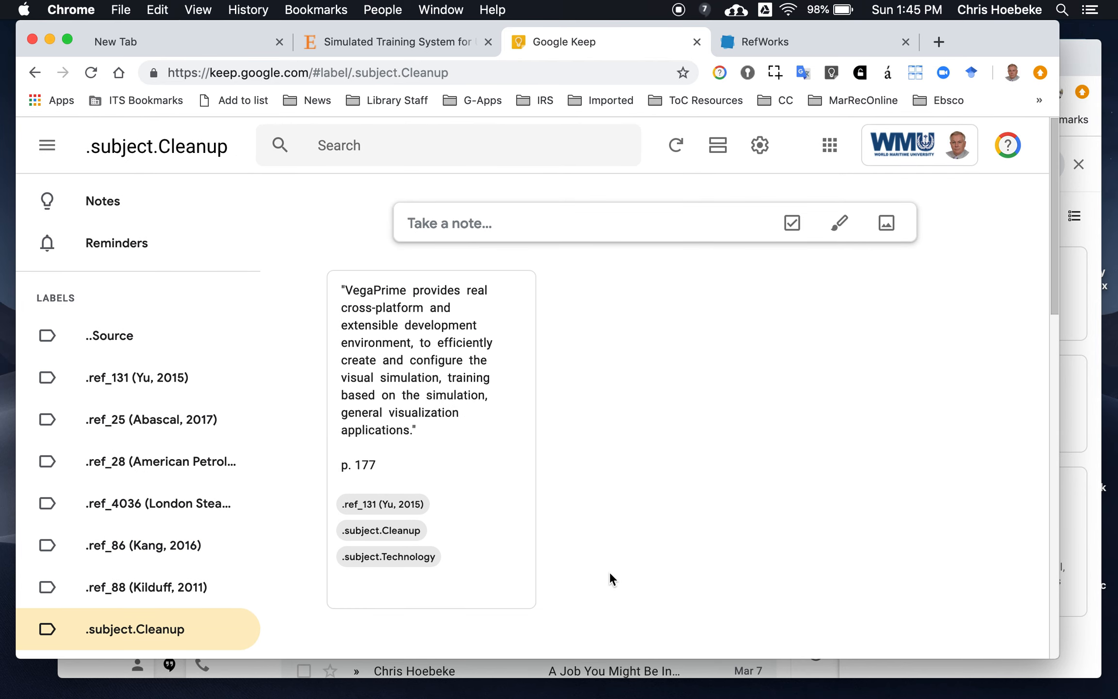
Open the London Steam Ship case note and browse its .subject.CourtCases and .ref_4036 label collections
scroll(380, 532, down, 8)
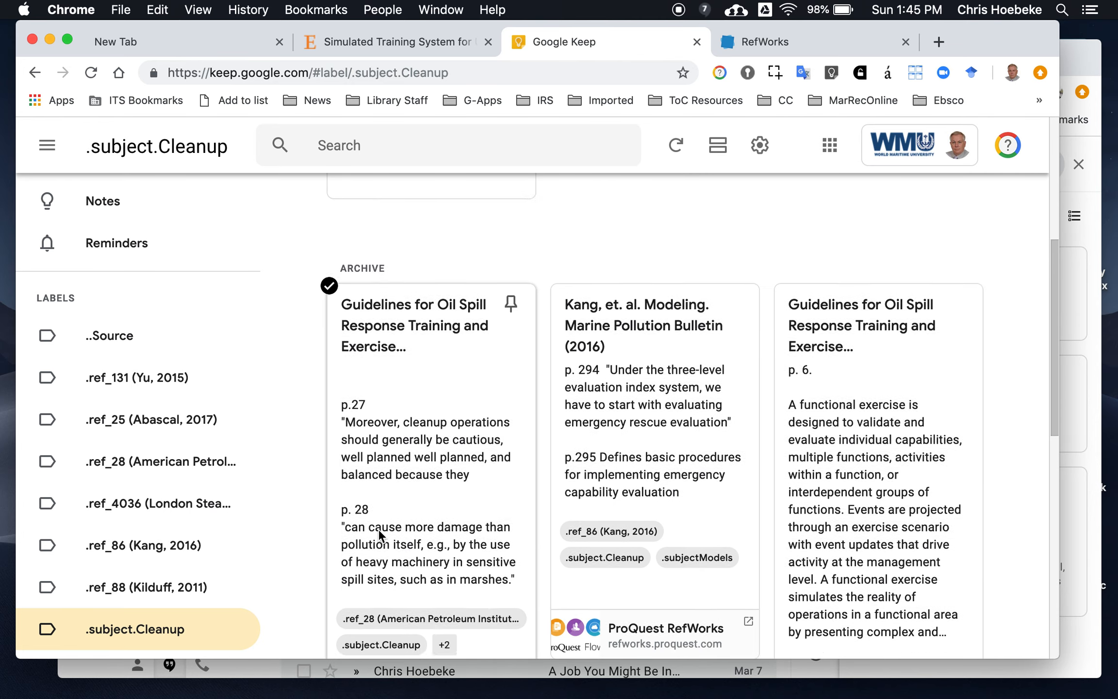
scroll(378, 528, down, 14)
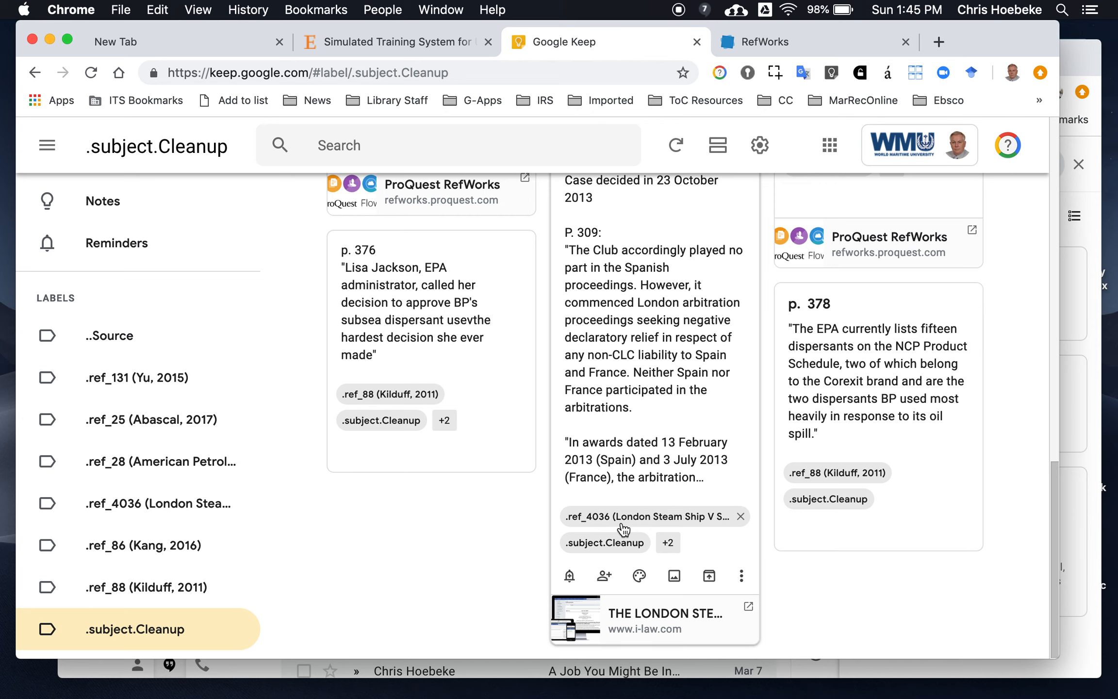
click(670, 539)
scroll(549, 499, down, 3)
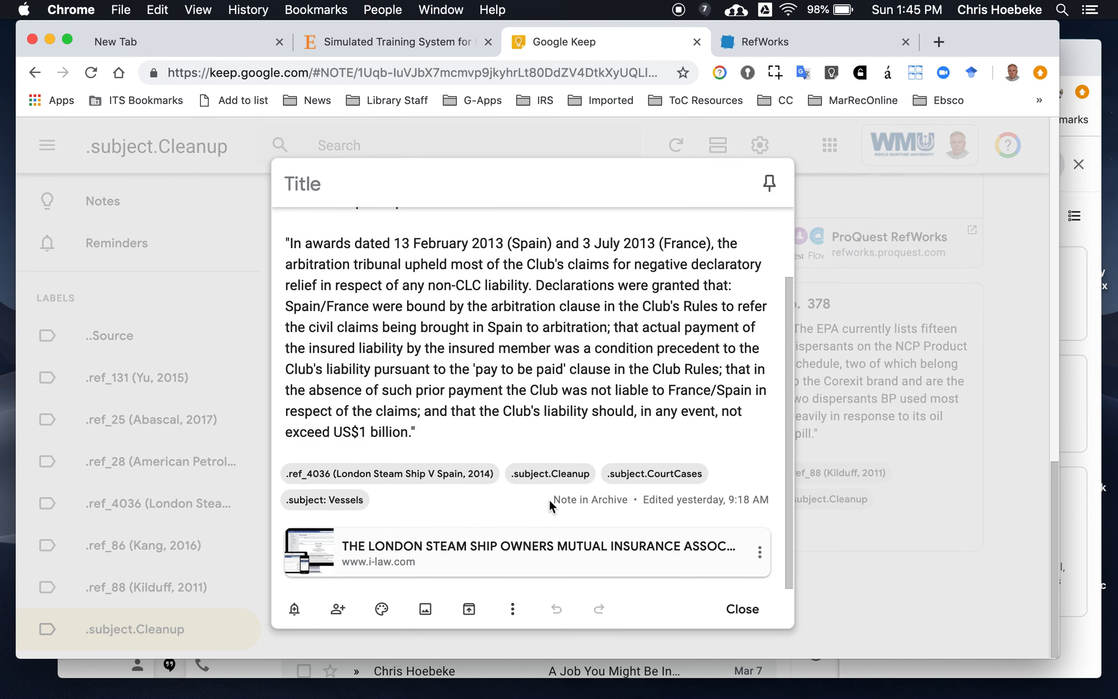
click(643, 475)
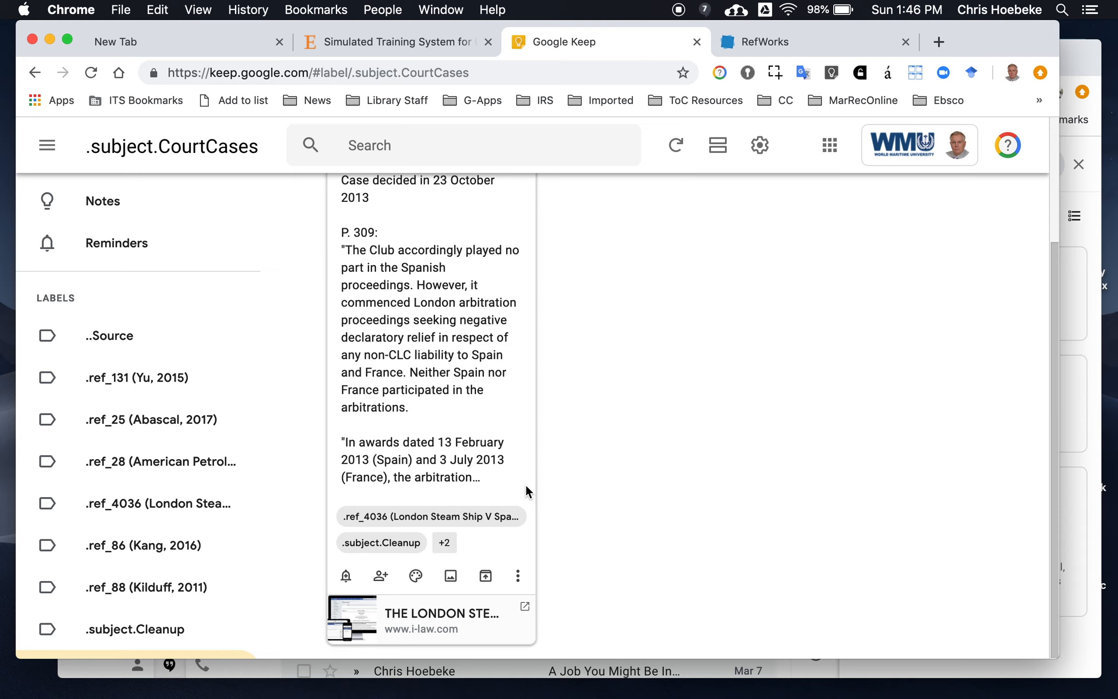
click(437, 516)
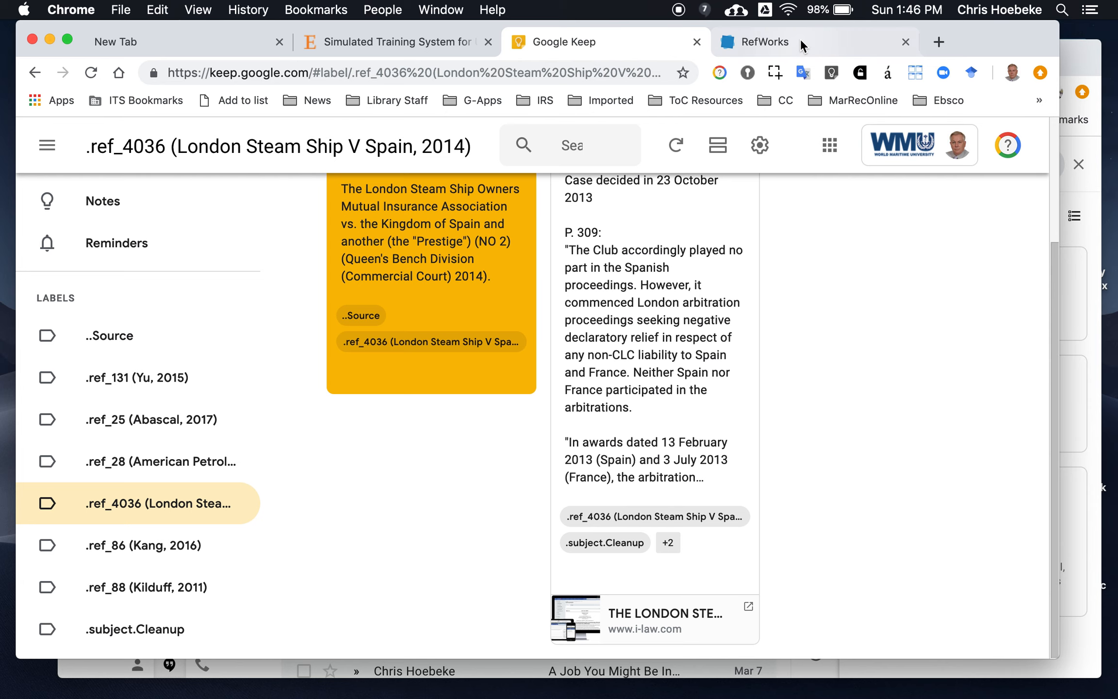
scroll(369, 485, up, 4)
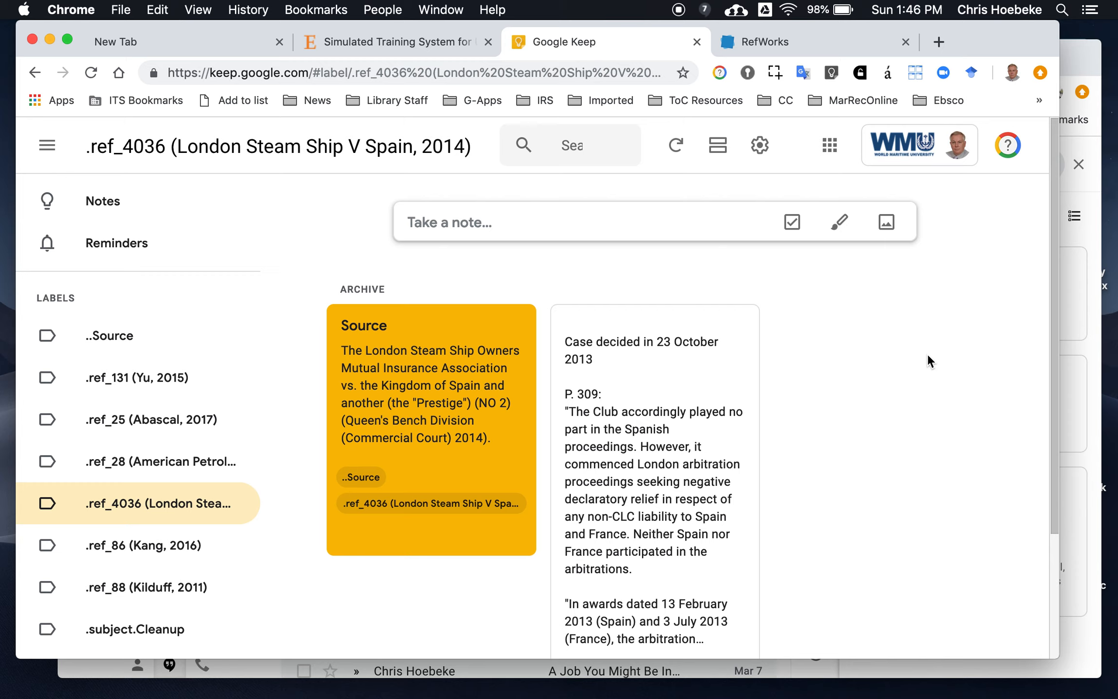
click(1008, 146)
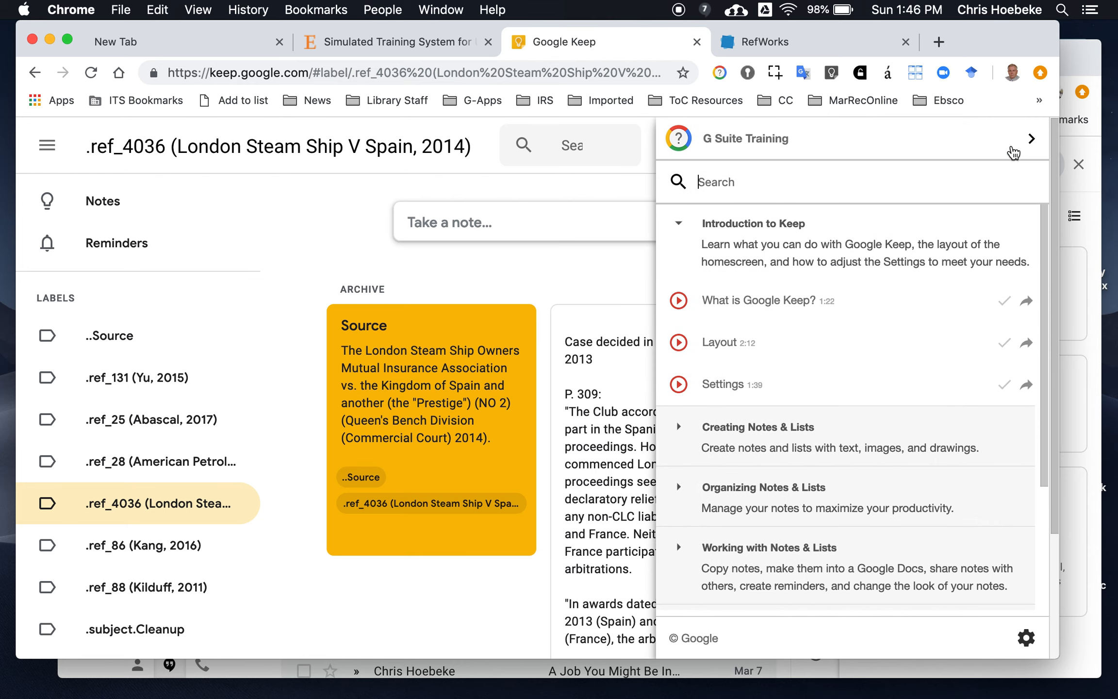
click(601, 265)
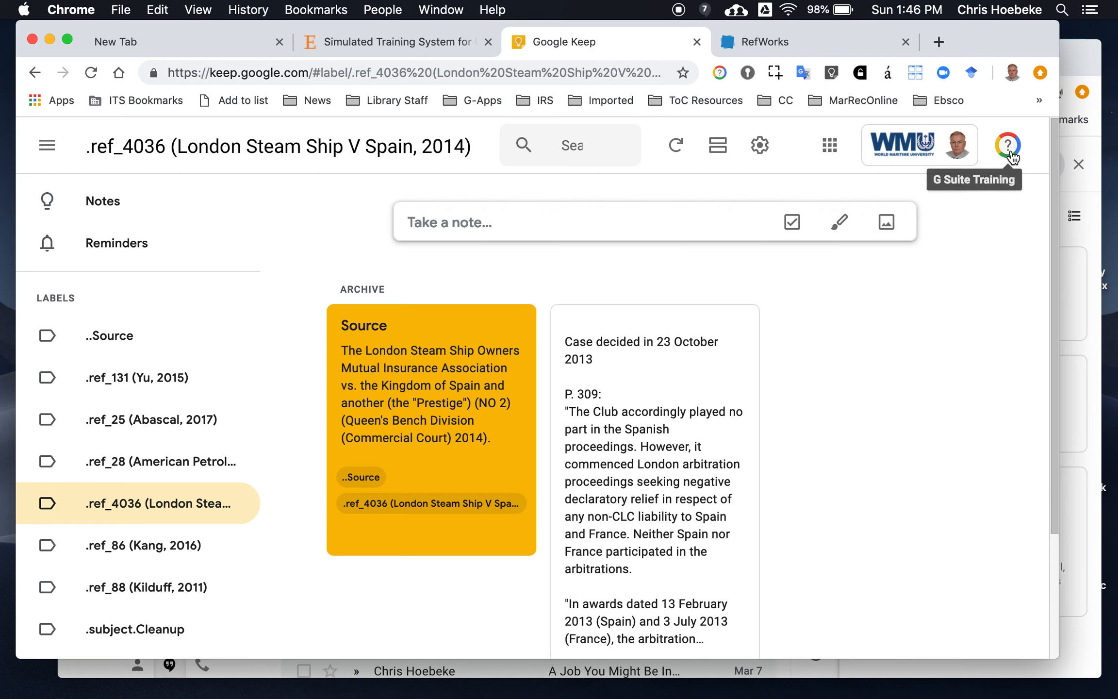
click(1012, 74)
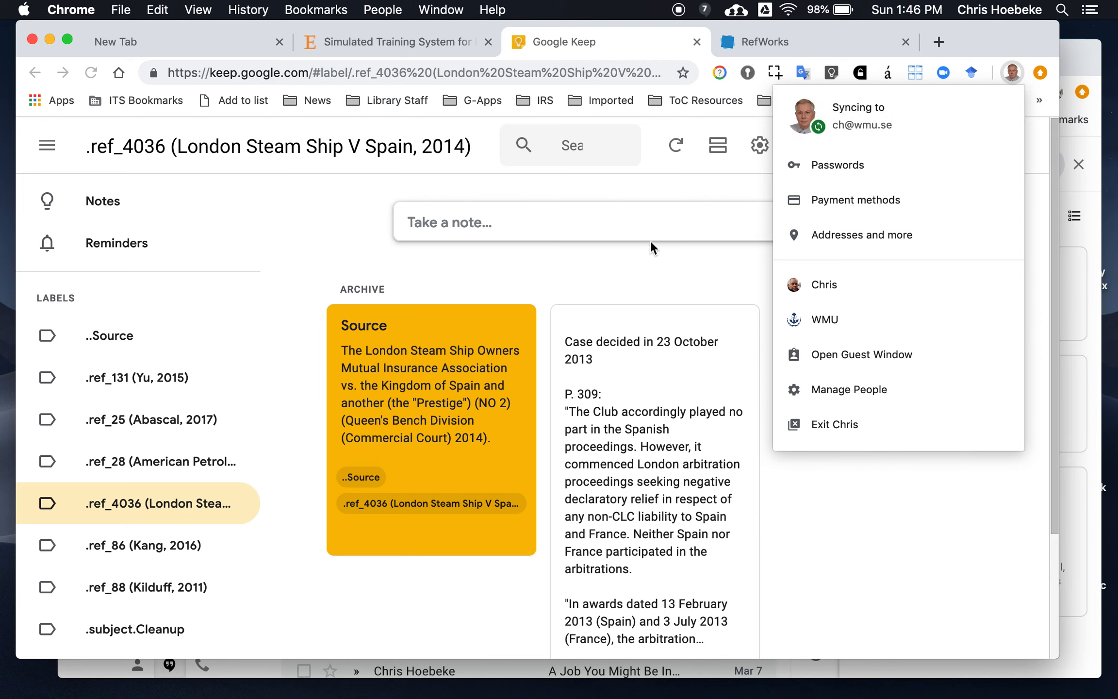
click(655, 254)
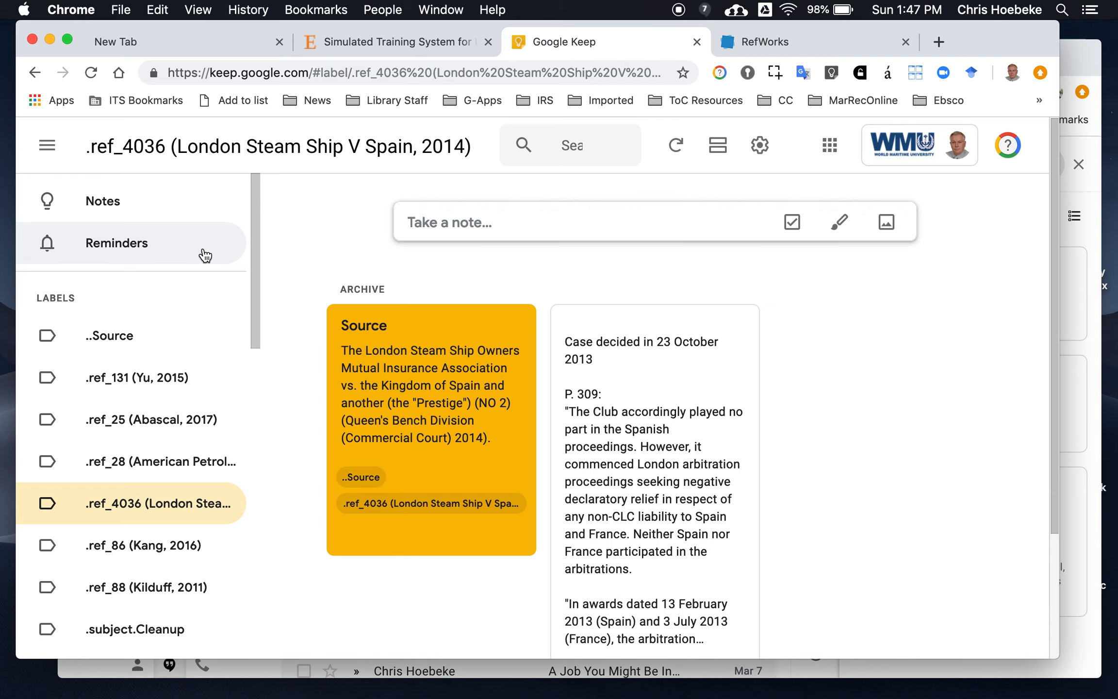
scroll(206, 255, down, 2)
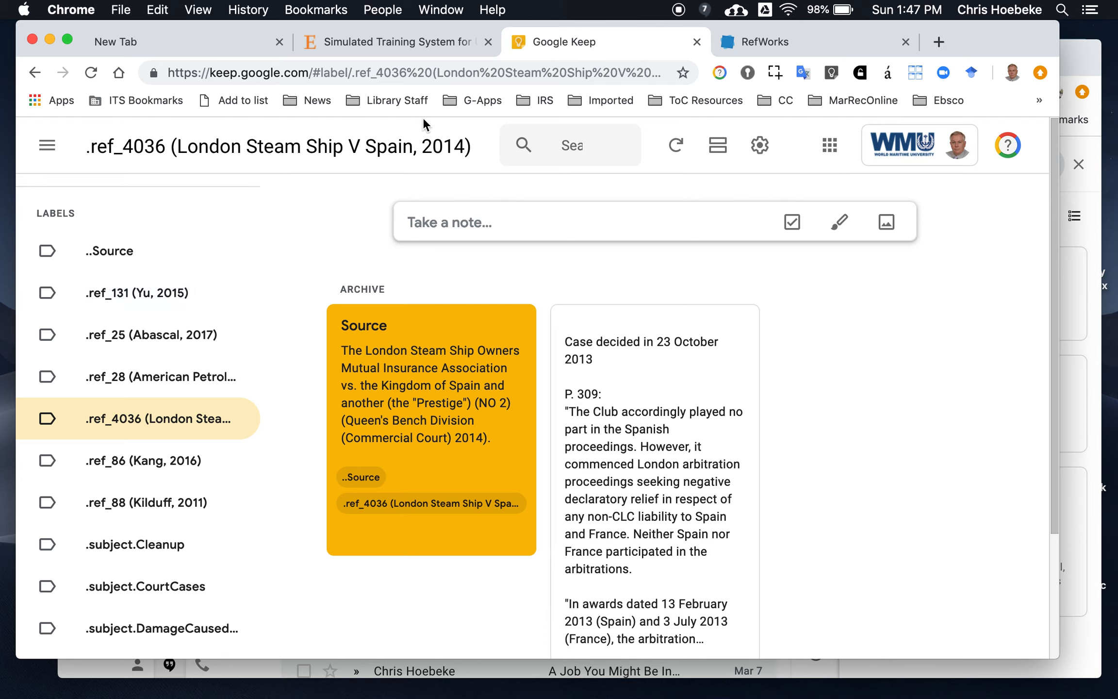
key(super+Tab)
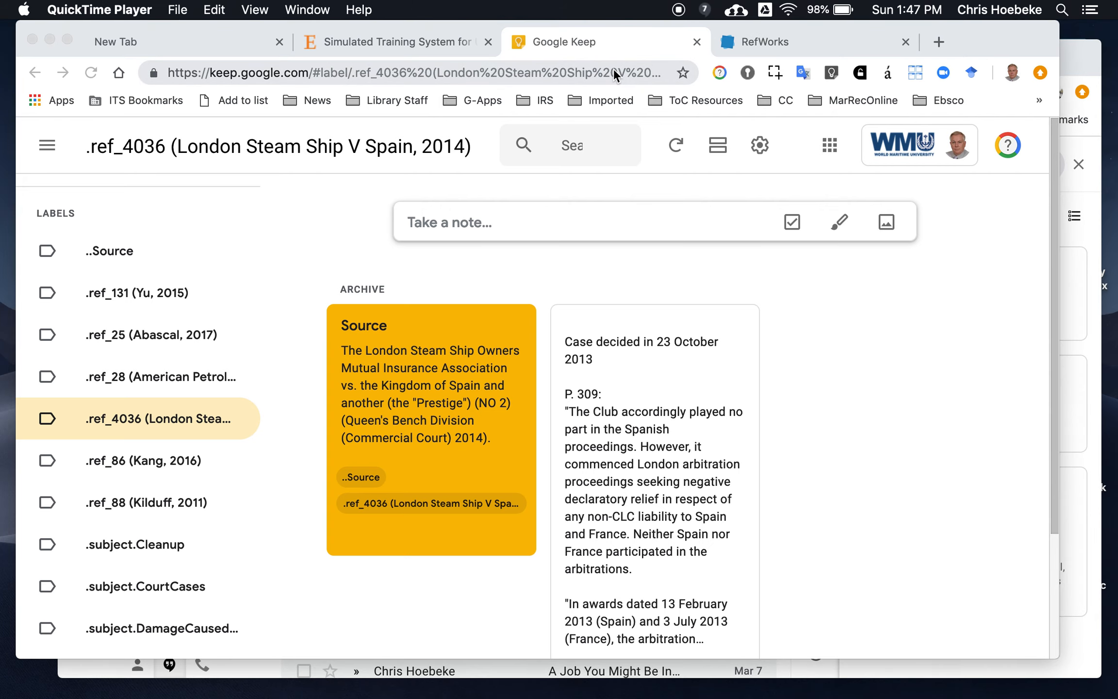
click(124, 10)
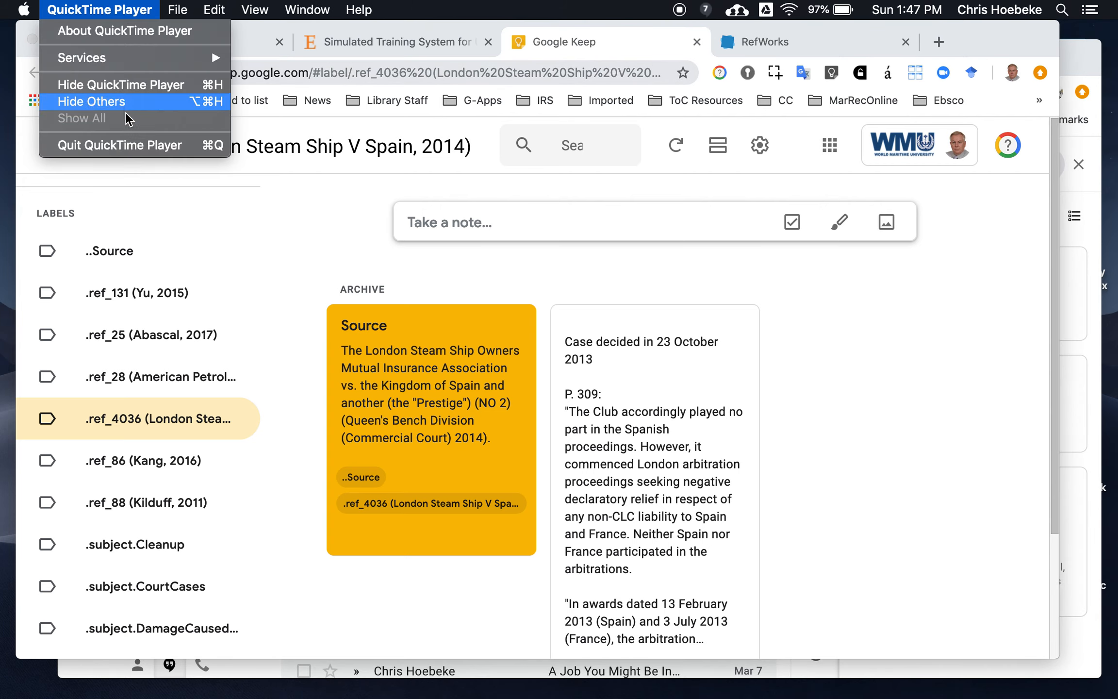
click(132, 144)
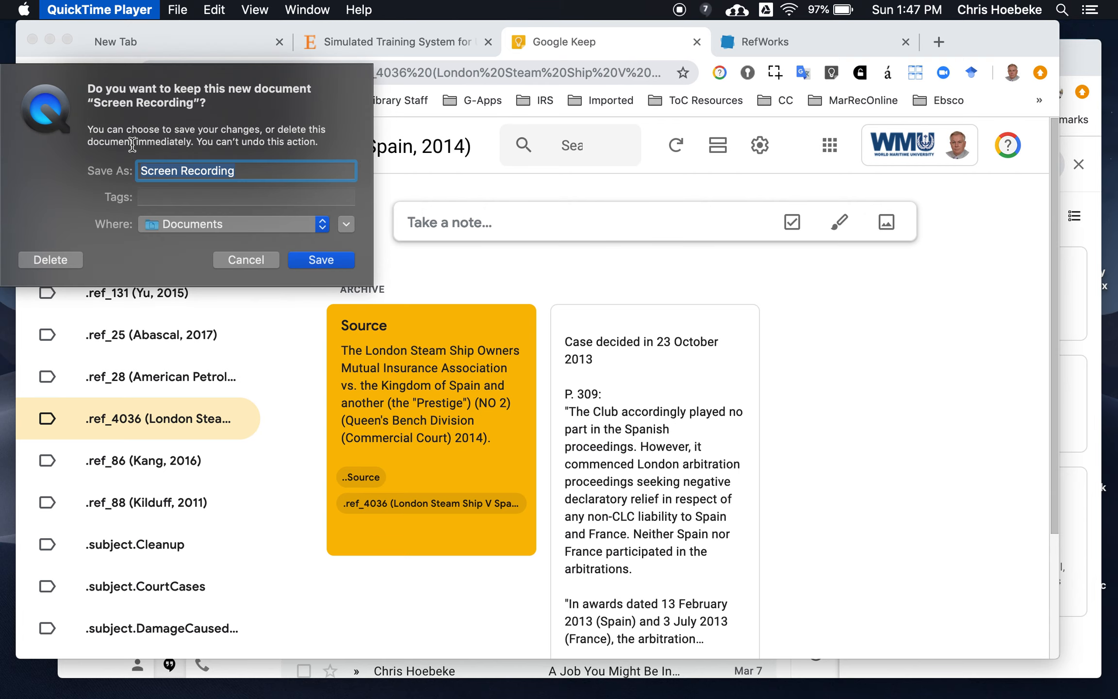
text(13)
text( Note)
text(takin)
text(g Googke)
key(BackSpace)
key(BackSpace)
key(BackSpace)
key(BackSpace)
key(BackSpace)
key(BackSpace)
text(Cloud)
text( notes)
key(BackSpace)
key(BackSpace)
key(BackSpace)
key(BackSpace)
key(BackSpace)
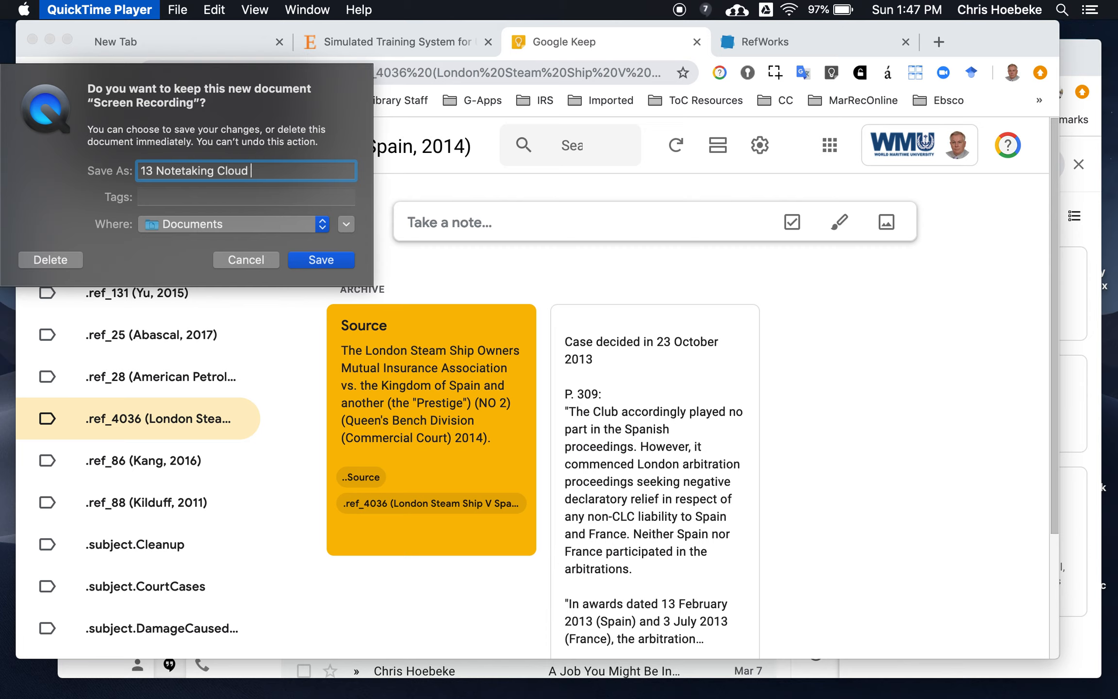
text(-based notes with Google Keep)
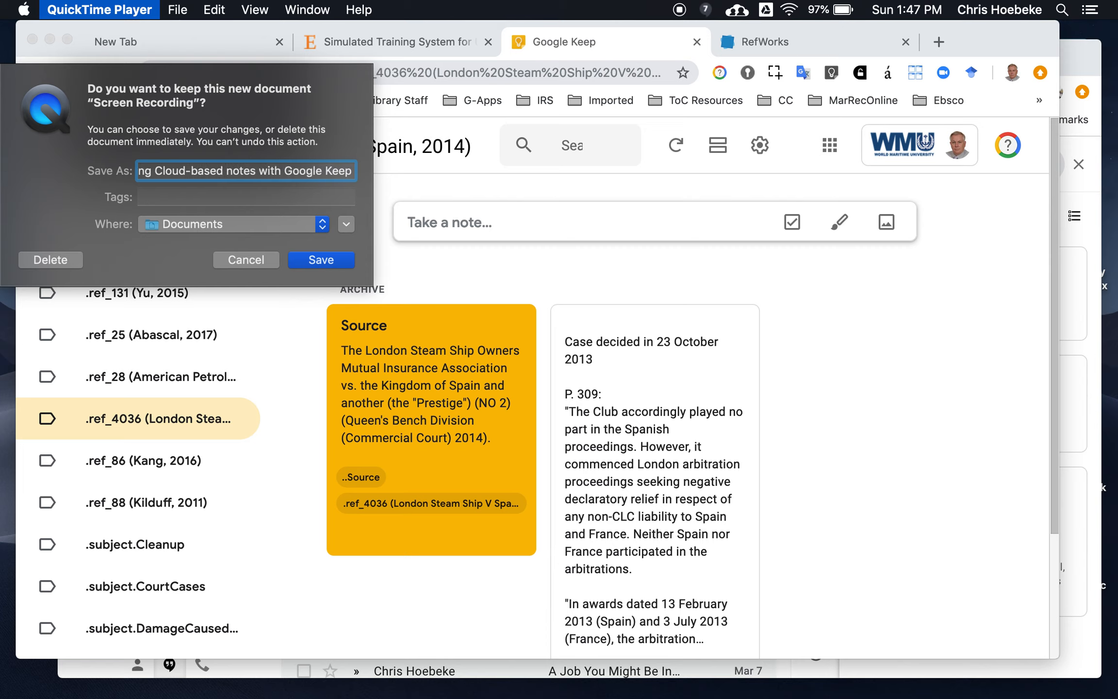